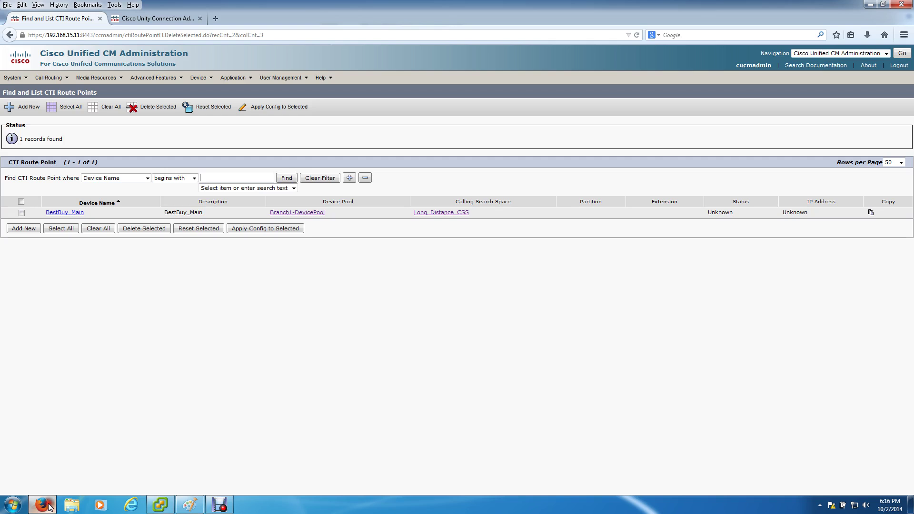
Switch from the Paint fax-routing diagram back to the browser's CTI Route Points list
{"action": "left_click", "coordinate": [42, 505]}
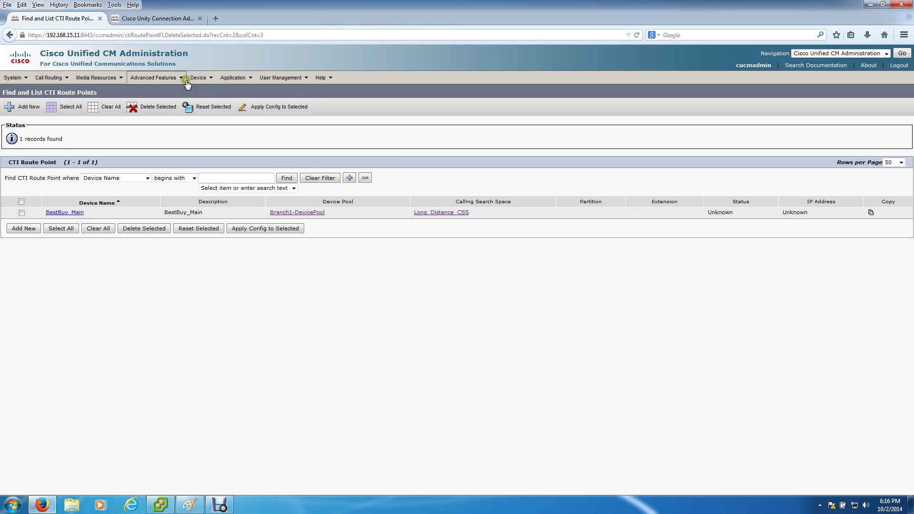
Reload the CTI Route Points list and start a new CTI route point
{"action": "mouse_move", "coordinate": [195, 79]}
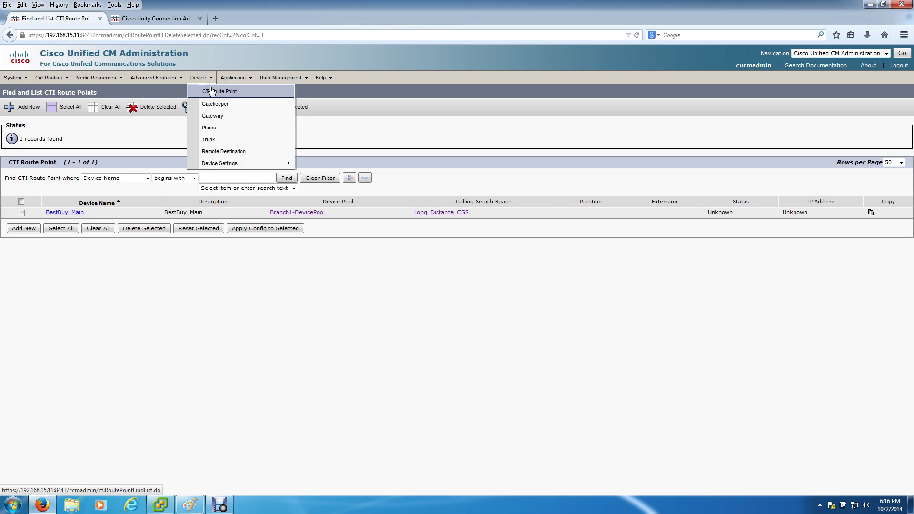
{"action": "left_click", "coordinate": [211, 91]}
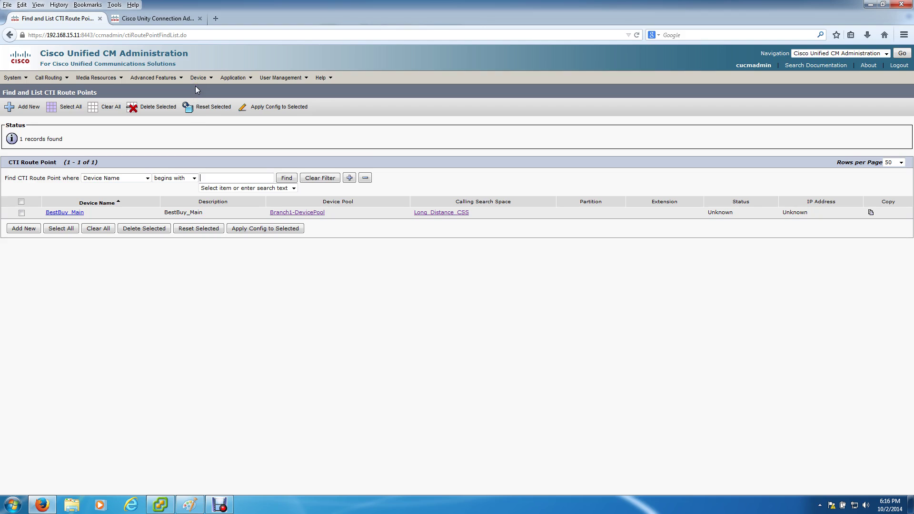
{"action": "mouse_move", "coordinate": [199, 80]}
{"action": "left_click", "coordinate": [25, 230]}
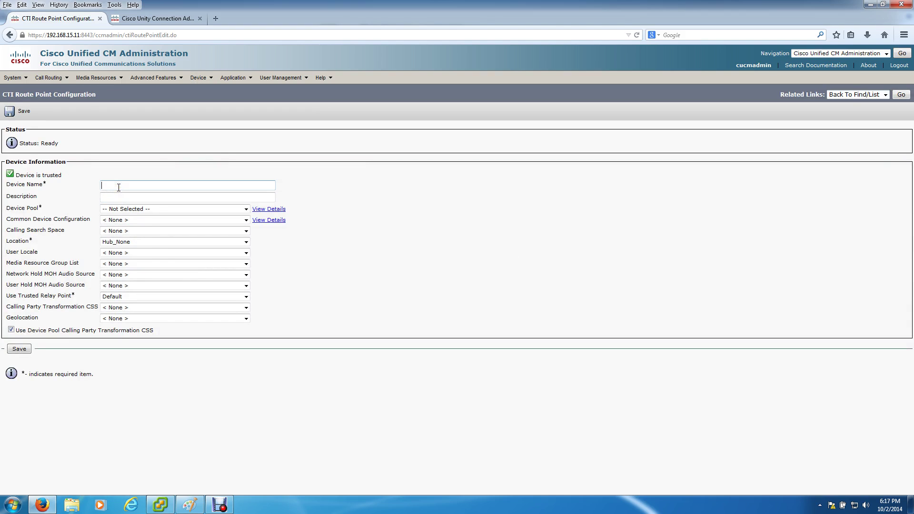
Save route point Admitting5800 with Branch1-DevicePool, CCVP Comman Device Config, Long_Distance_CSS and location Branch1
{"action": "type", "text": "Ad"}
{"action": "left_click", "coordinate": [142, 194]}
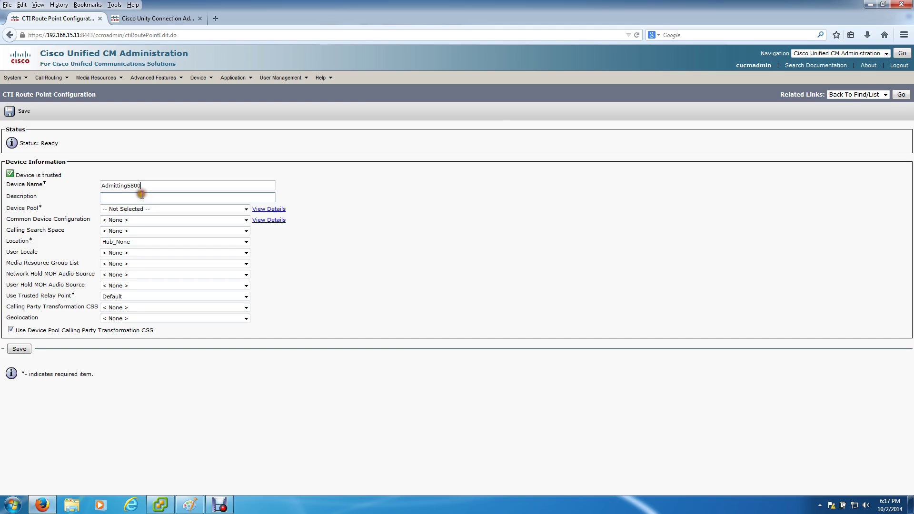
{"action": "left_click", "coordinate": [141, 196]}
{"action": "left_click", "coordinate": [114, 209]}
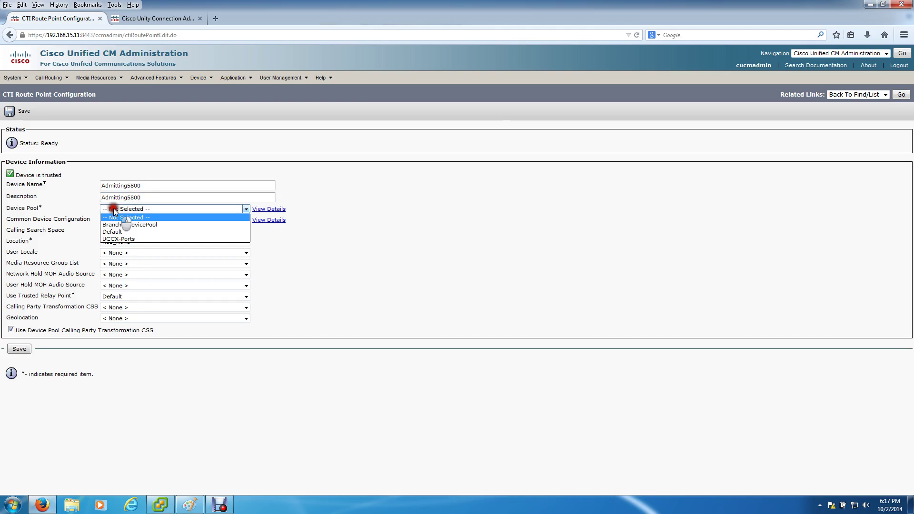
{"action": "left_click", "coordinate": [124, 224]}
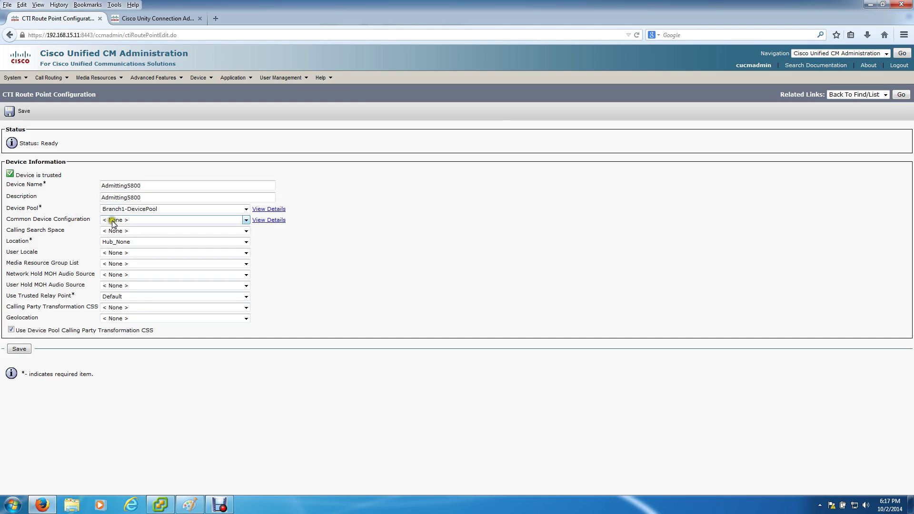
{"action": "left_click", "coordinate": [113, 222]}
{"action": "left_click", "coordinate": [125, 234]}
{"action": "left_click", "coordinate": [125, 232]}
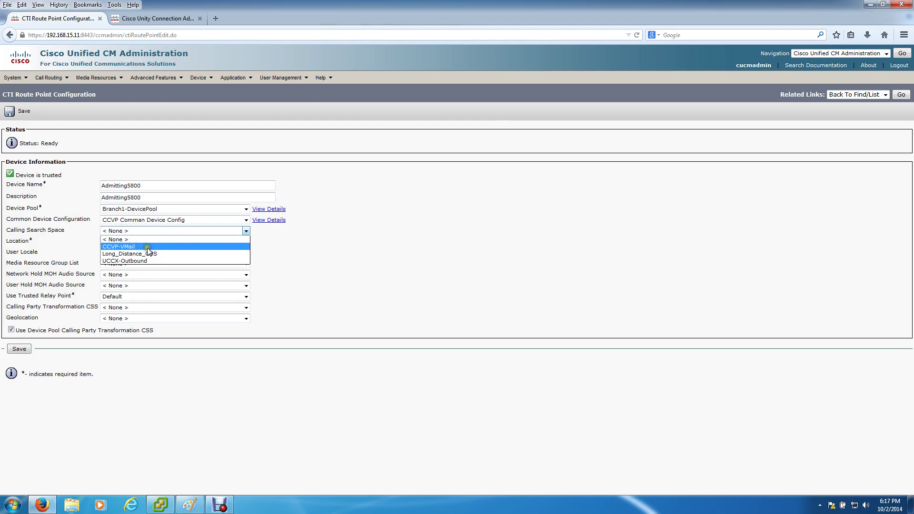
{"action": "left_click", "coordinate": [144, 254]}
{"action": "left_click", "coordinate": [123, 242]}
{"action": "left_click", "coordinate": [124, 257]}
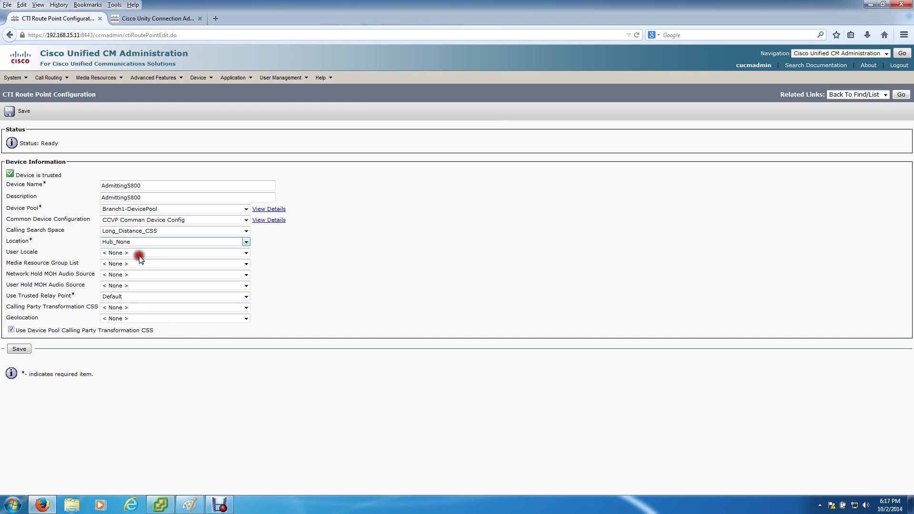
{"action": "left_click", "coordinate": [22, 114]}
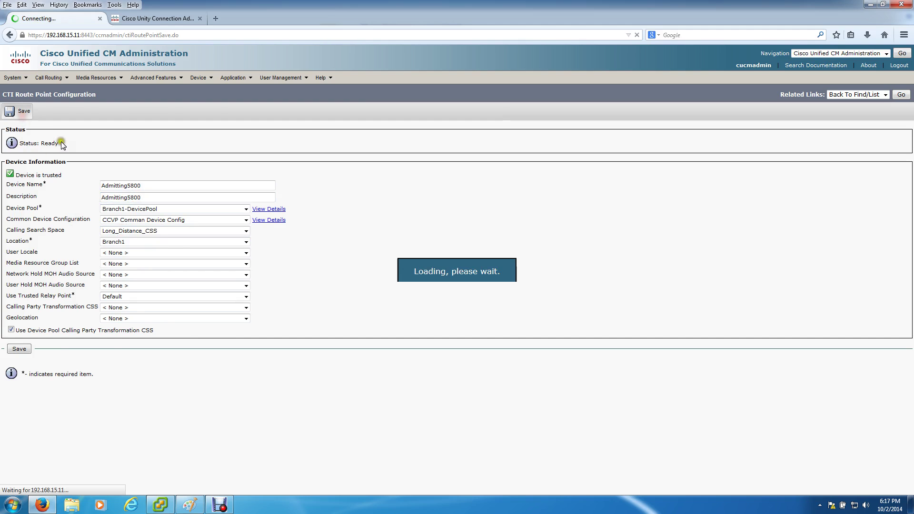
Add directory number 5800 in partition AllPhones as line 1 and save it
{"action": "left_click", "coordinate": [60, 376]}
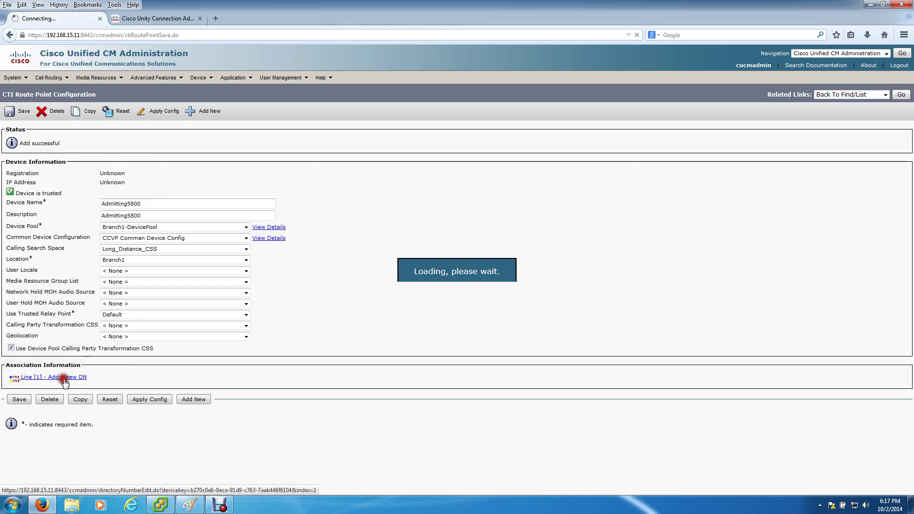
{"action": "left_click", "coordinate": [95, 176]}
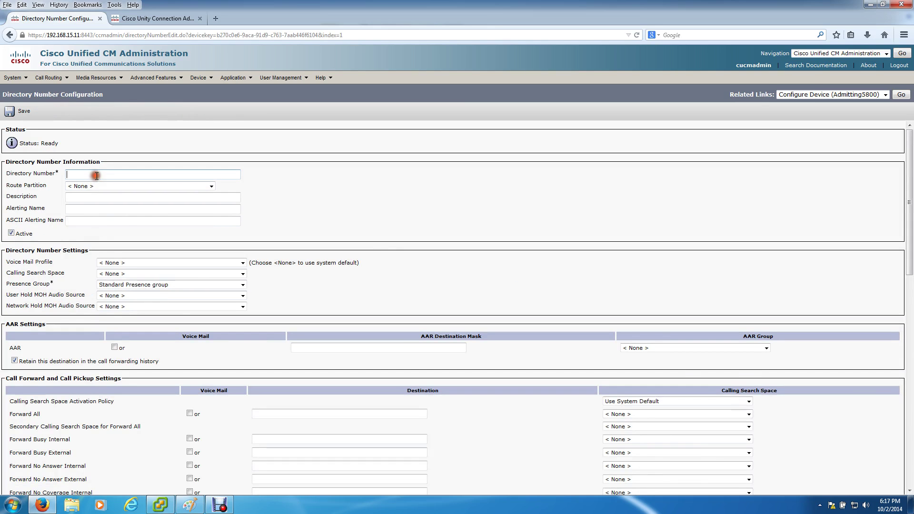
{"action": "type", "text": "5"}
{"action": "left_click", "coordinate": [97, 183]}
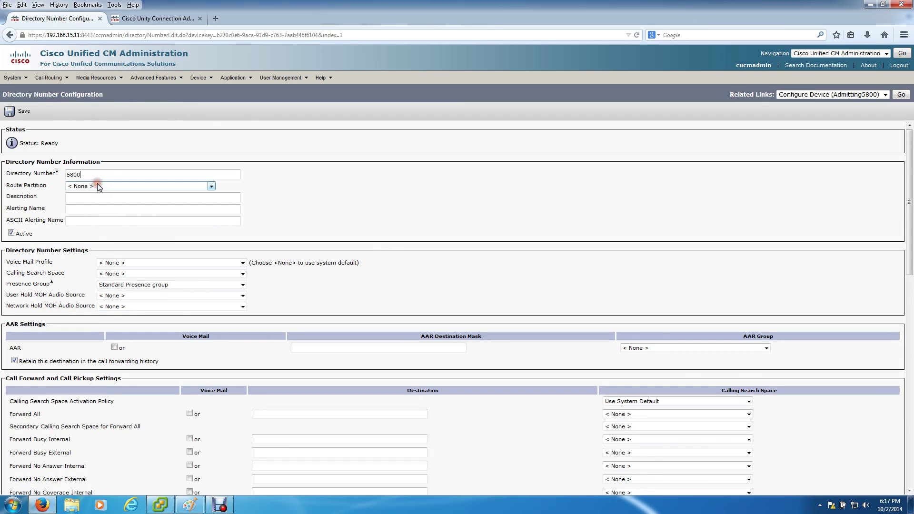
{"action": "left_click", "coordinate": [96, 190]}
{"action": "left_click", "coordinate": [100, 191]}
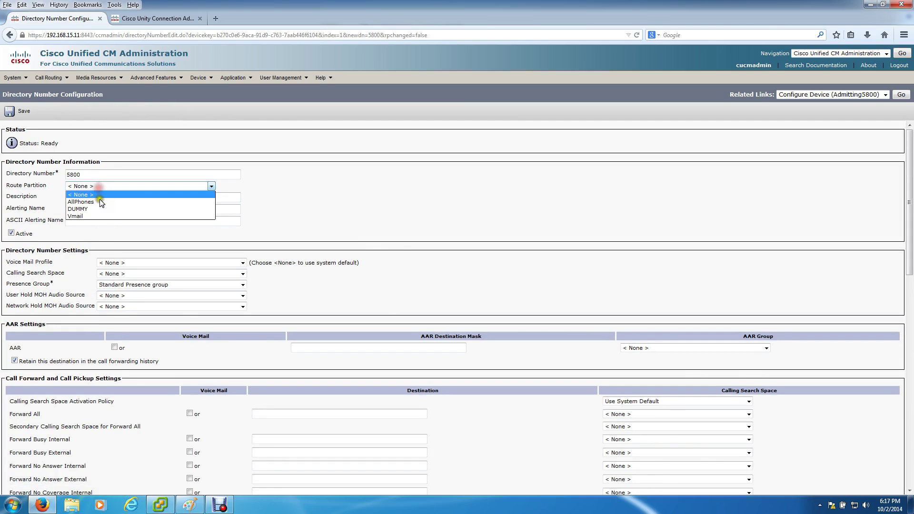
{"action": "left_click", "coordinate": [96, 200]}
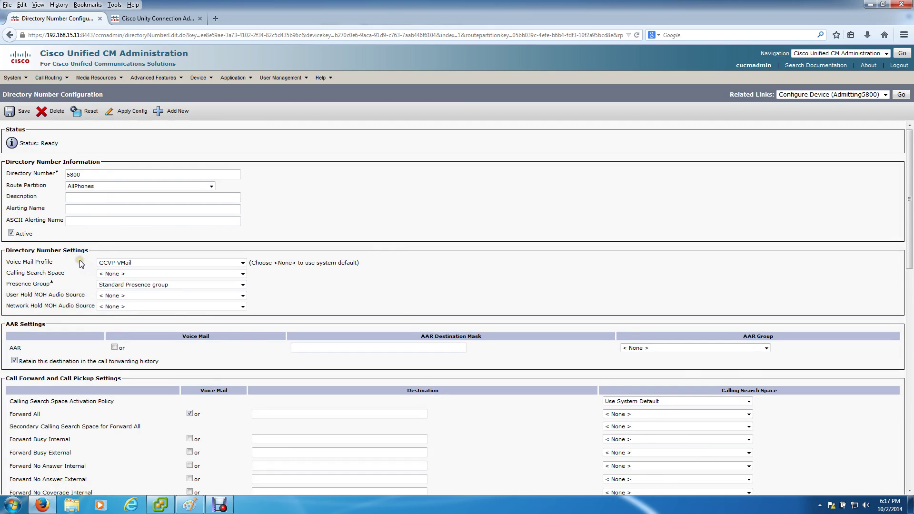
{"action": "scroll", "coordinate": [64, 197], "scroll_direction": "down", "scroll_amount": 1}
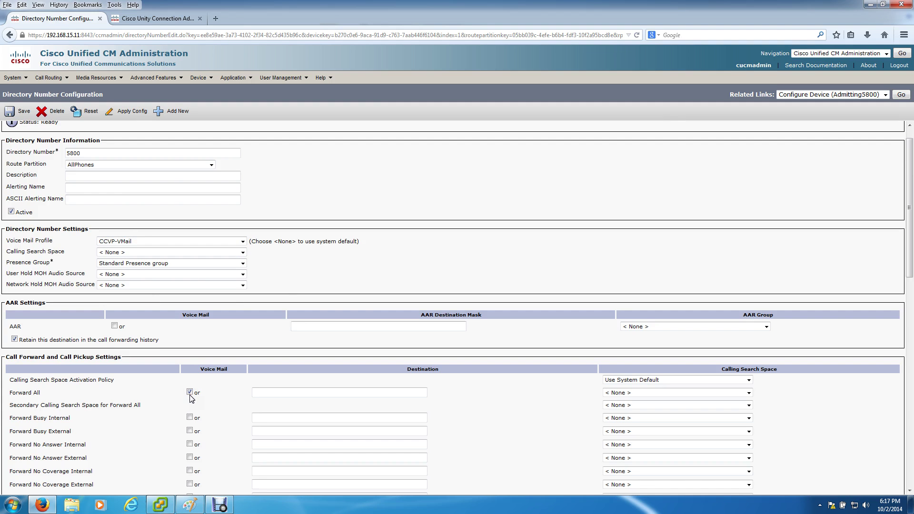
{"action": "left_click", "coordinate": [21, 114]}
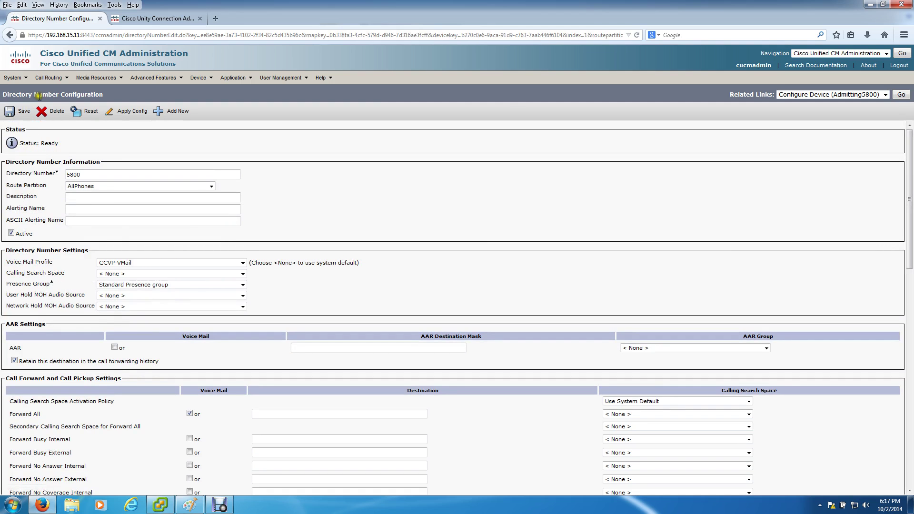
{"action": "left_click", "coordinate": [133, 19]}
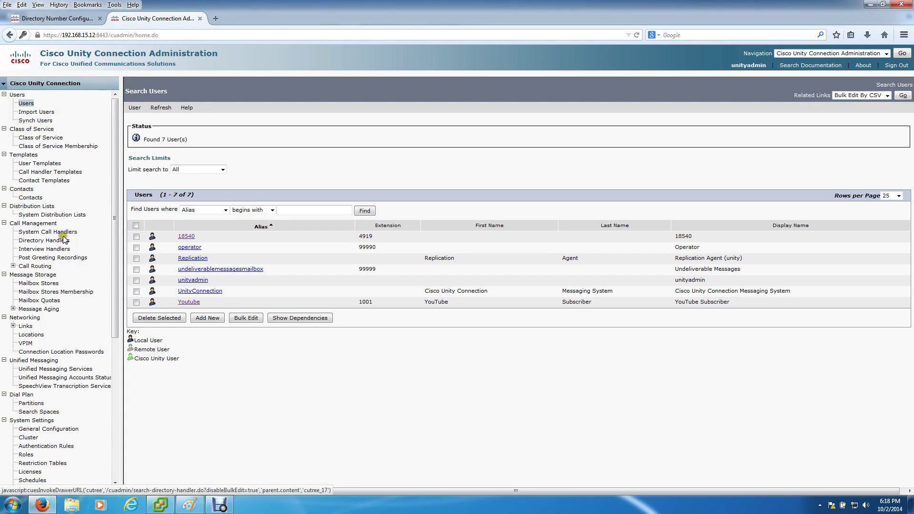
Go to the System Call Handlers list in Unity Connection and start a new handler
{"action": "left_click", "coordinate": [36, 173]}
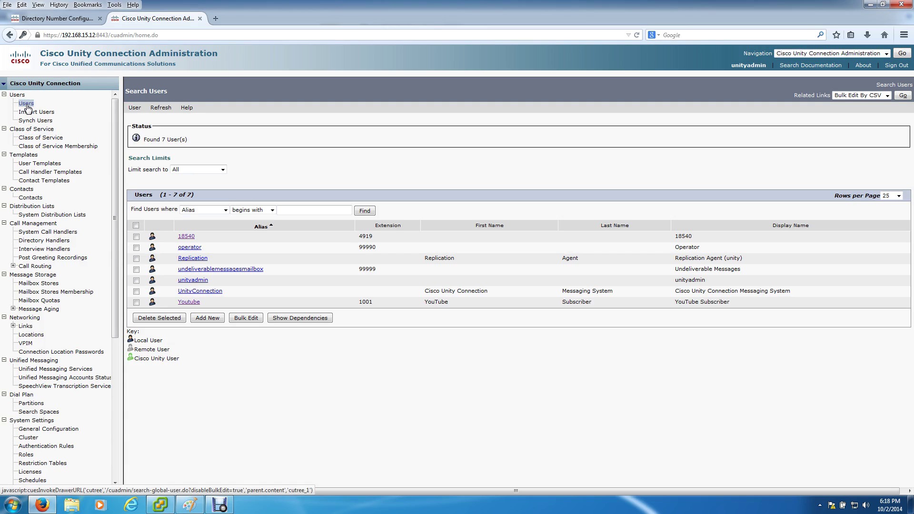
{"action": "left_click", "coordinate": [68, 232]}
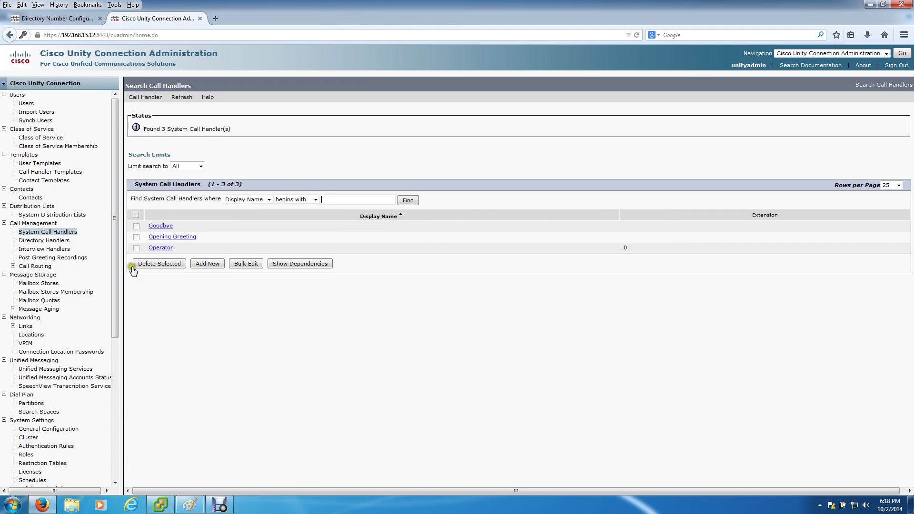
{"action": "left_click", "coordinate": [206, 264]}
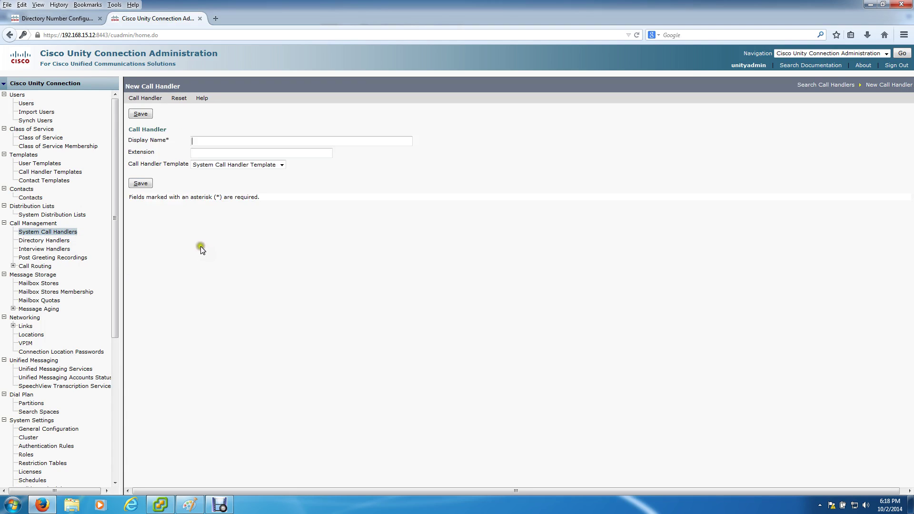
Create call handler 'Admitting Fax' with extension 5800 and save it
{"action": "left_click", "coordinate": [208, 145]}
{"action": "type", "text": "ad"}
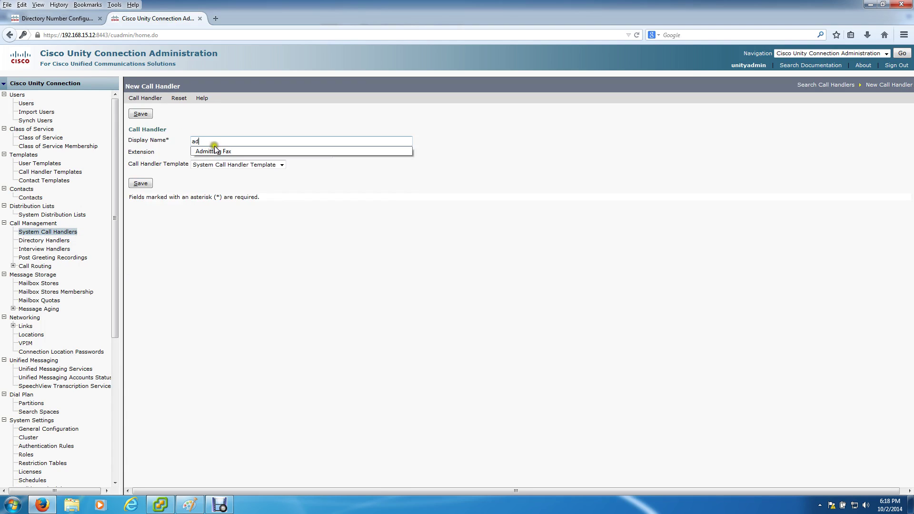
{"action": "left_click", "coordinate": [221, 151]}
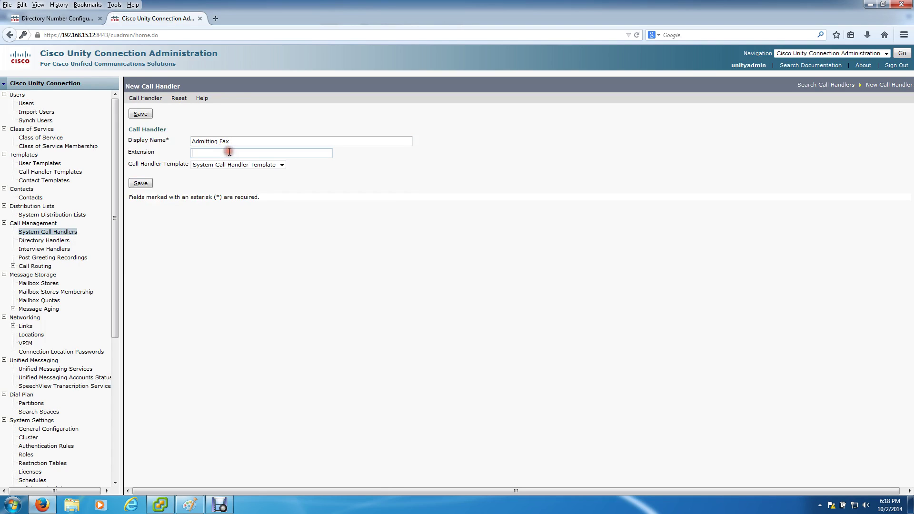
{"action": "left_click", "coordinate": [229, 152]}
{"action": "type", "text": "5800"}
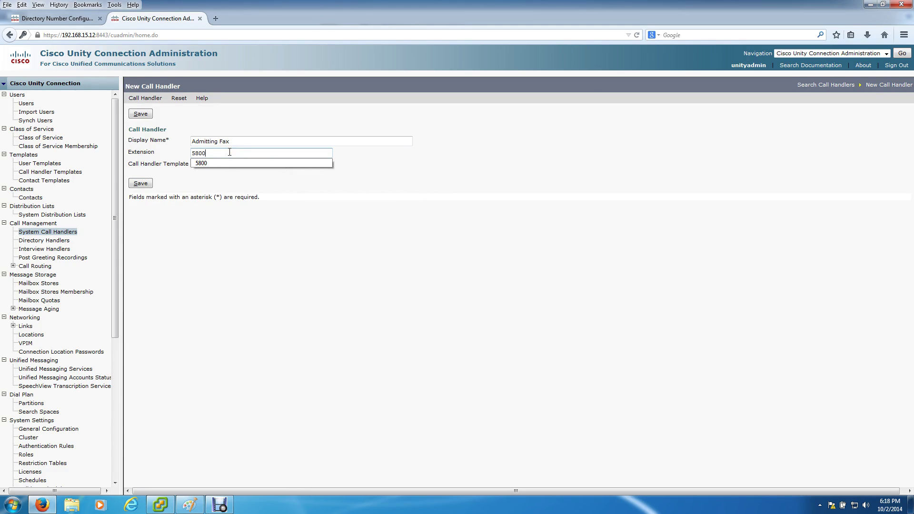
{"action": "left_click", "coordinate": [221, 163]}
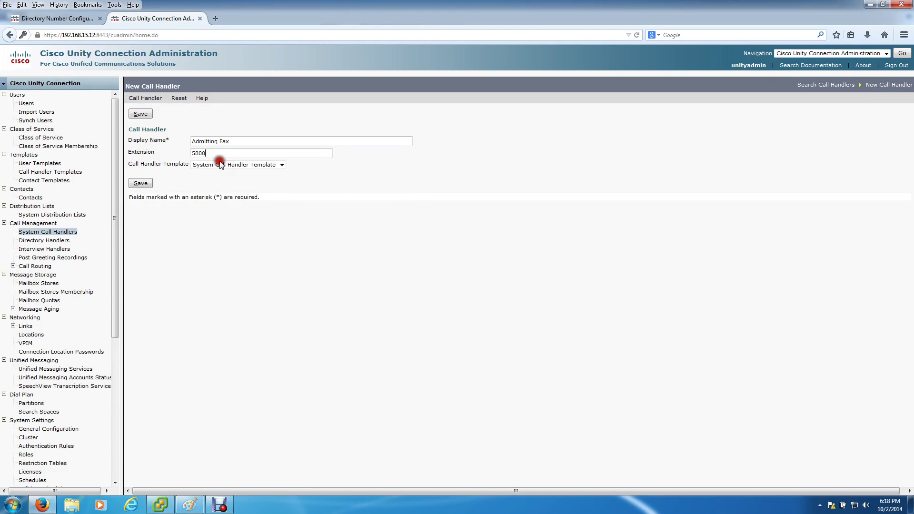
{"action": "left_click", "coordinate": [149, 186]}
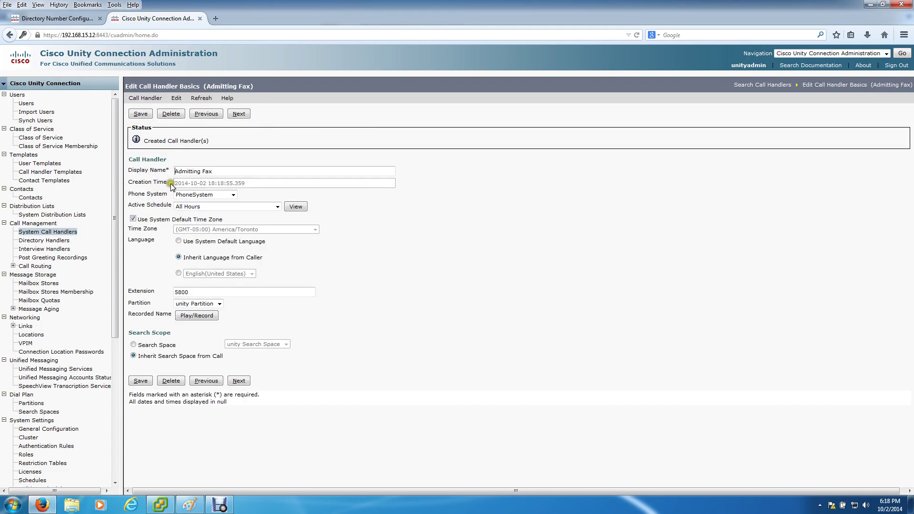
Open the handler's Standard transfer rule, then view the fax routing diagram in Paint
{"action": "left_click", "coordinate": [173, 98]}
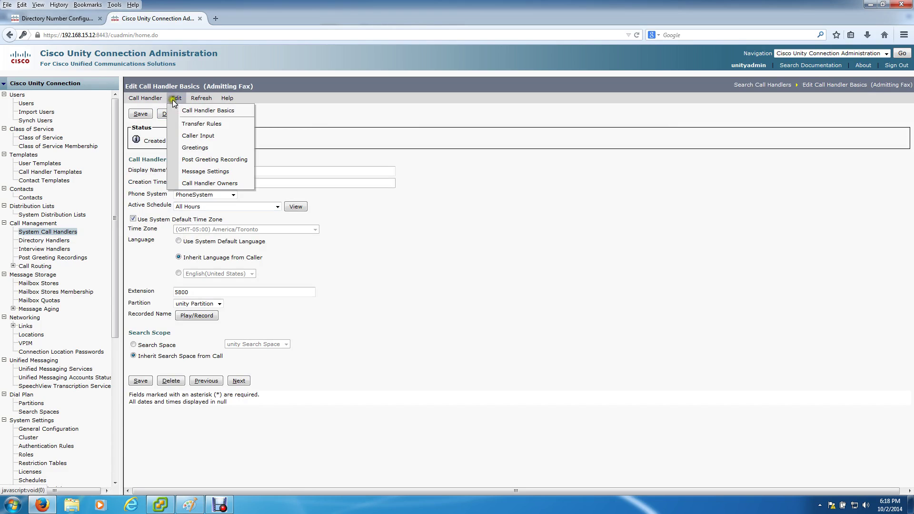
{"action": "left_click", "coordinate": [188, 125]}
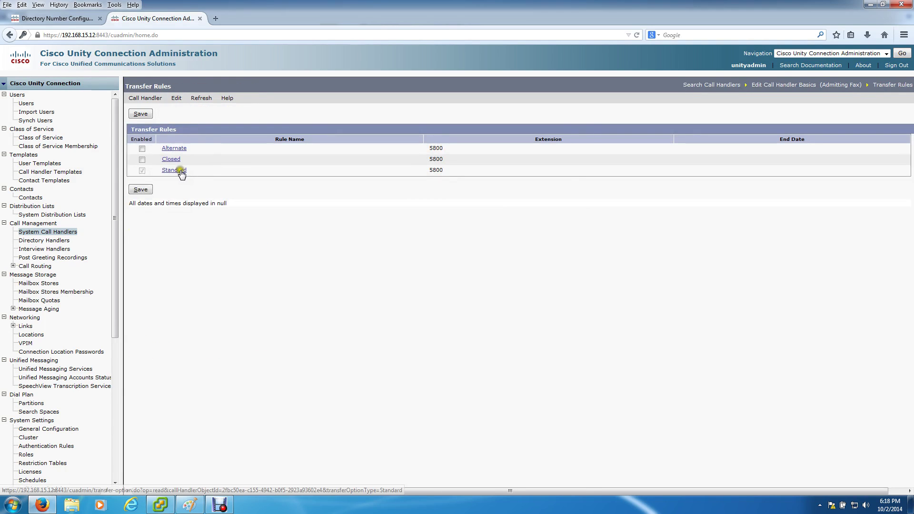
{"action": "left_click", "coordinate": [181, 172]}
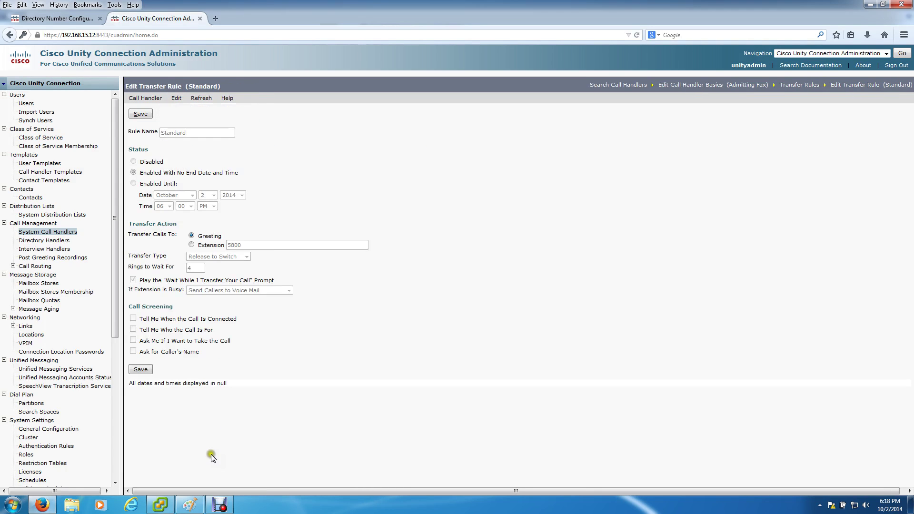
{"action": "left_click", "coordinate": [189, 505]}
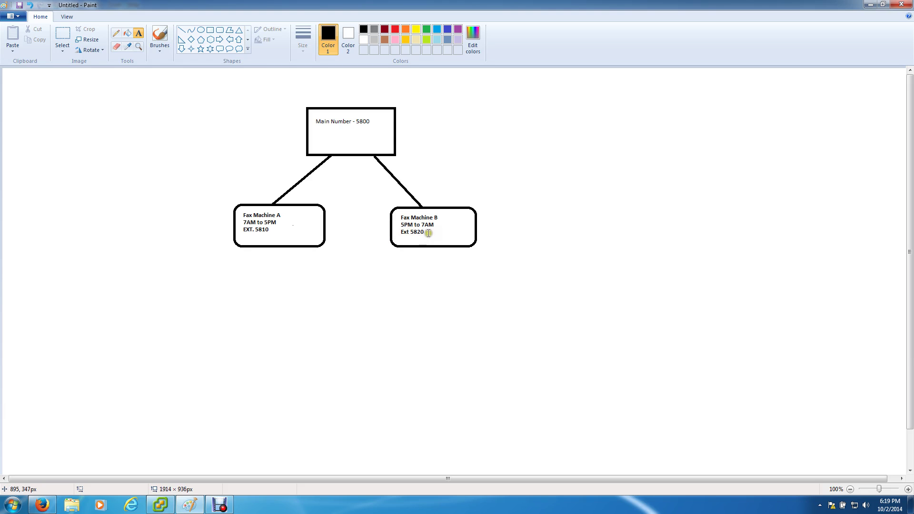
Return from Paint to the Standard transfer rule page in the browser
{"action": "left_click", "coordinate": [43, 503]}
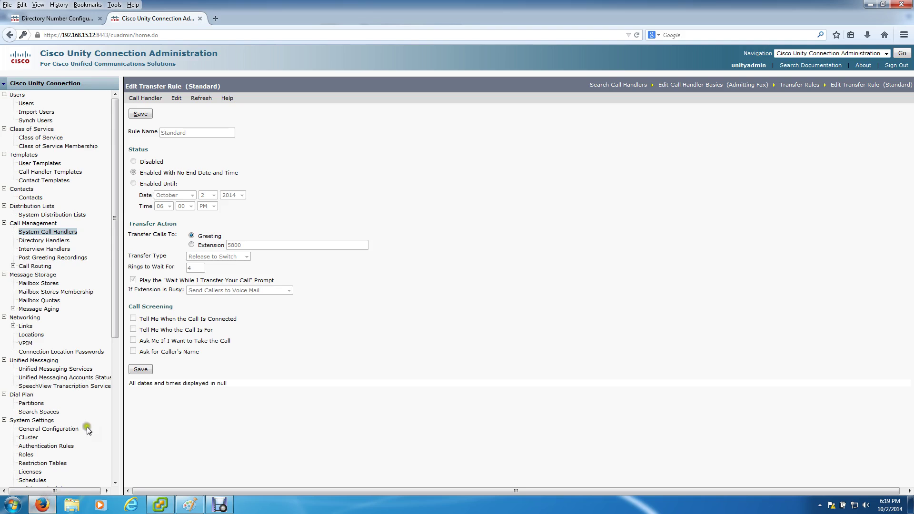
Make the Standard rule transfer to extension 5810 without the wait prompt, and save
{"action": "left_click", "coordinate": [191, 245]}
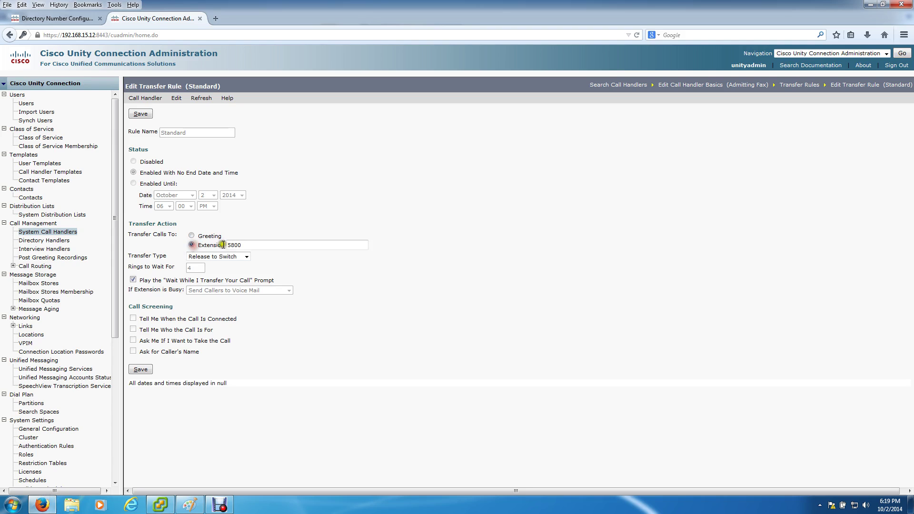
{"action": "double_click", "coordinate": [236, 244]}
{"action": "type", "text": "5810"}
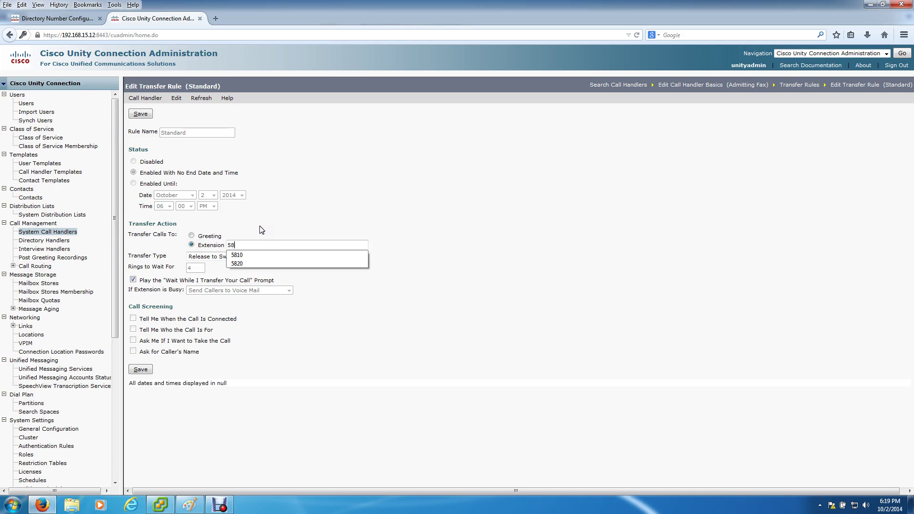
{"action": "left_click", "coordinate": [270, 254]}
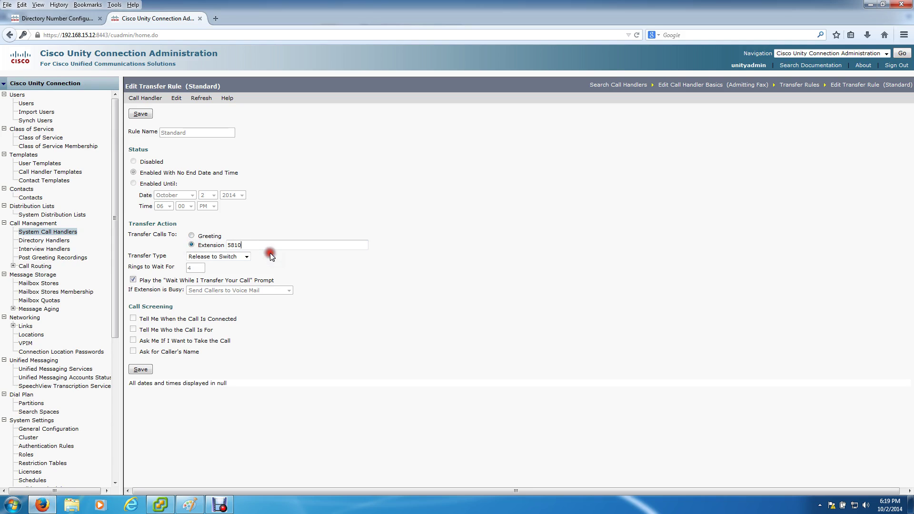
{"action": "left_click", "coordinate": [133, 281]}
{"action": "left_click", "coordinate": [139, 371]}
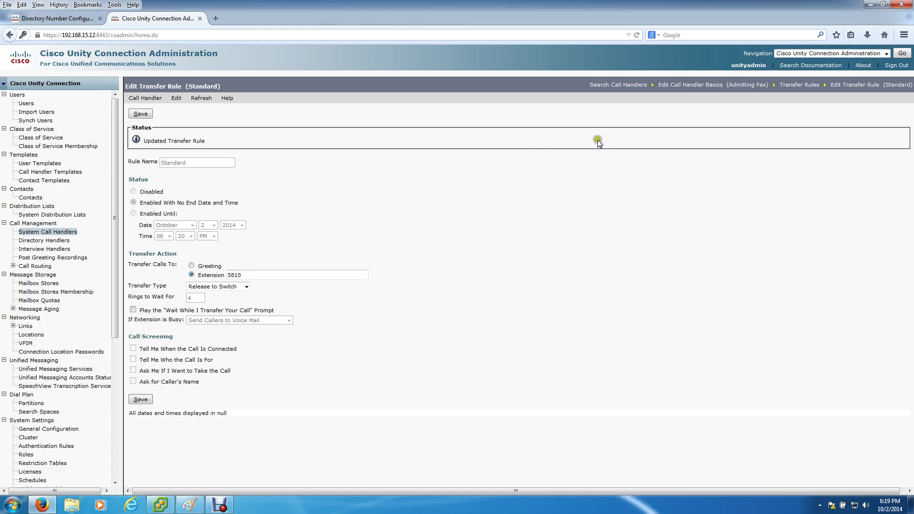
{"action": "left_click", "coordinate": [844, 88]}
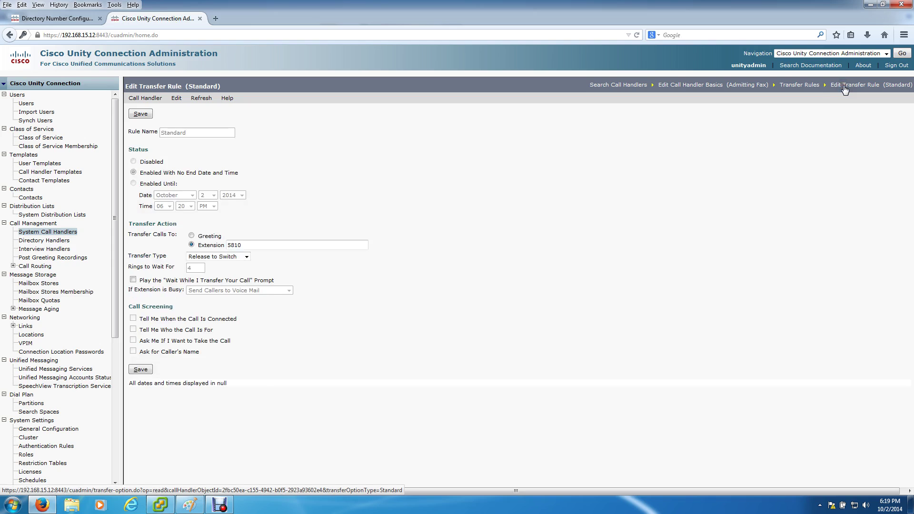
Enable the Closed rule with no end date, transferring to extension 5820 with no wait prompt; save
{"action": "left_click", "coordinate": [806, 88]}
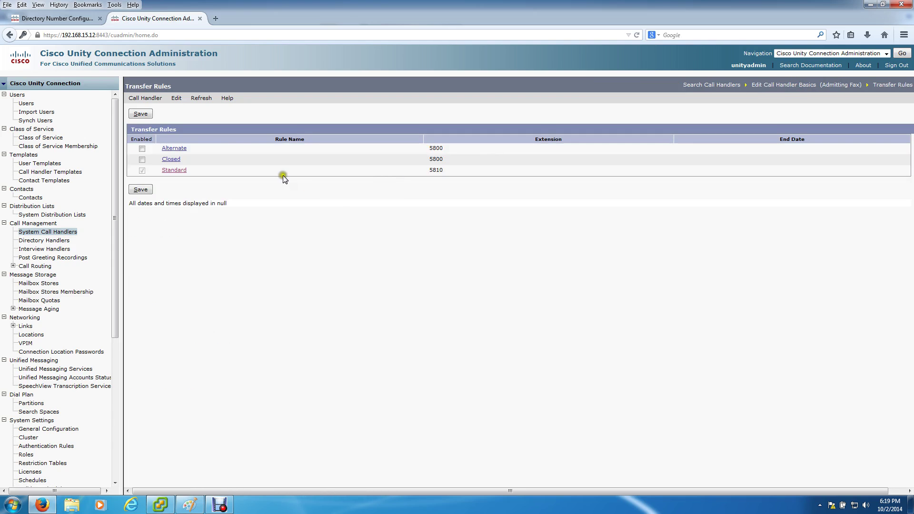
{"action": "left_click", "coordinate": [174, 159]}
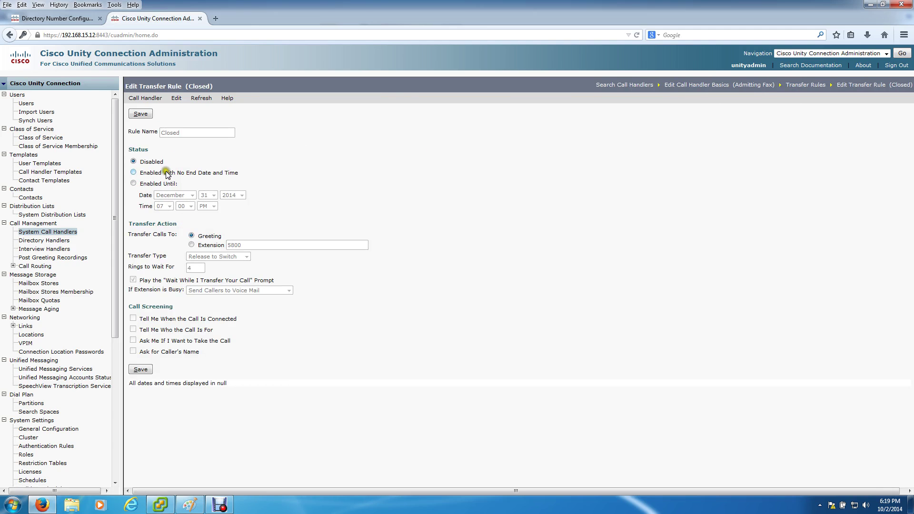
{"action": "left_click", "coordinate": [138, 173]}
{"action": "left_click", "coordinate": [191, 245]}
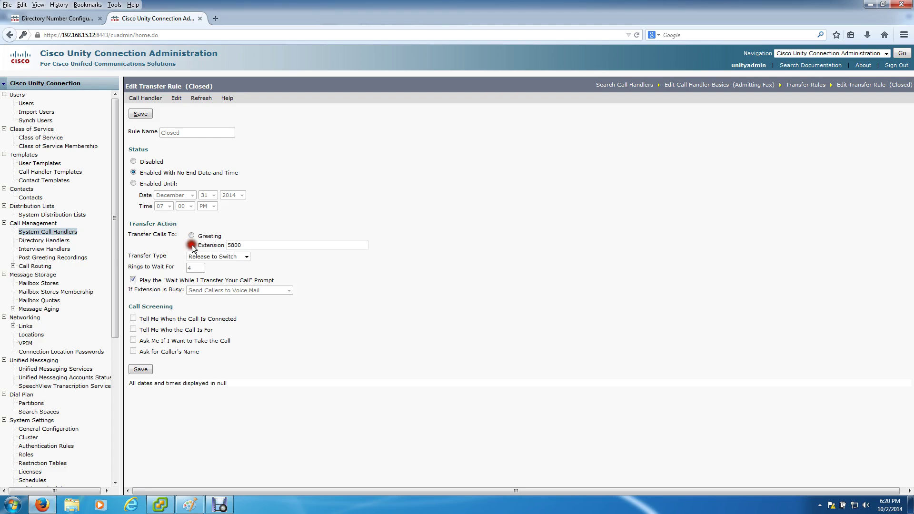
{"action": "left_click", "coordinate": [262, 246]}
{"action": "key", "text": "BackSpace"}
{"action": "key", "text": "BackSpace"}
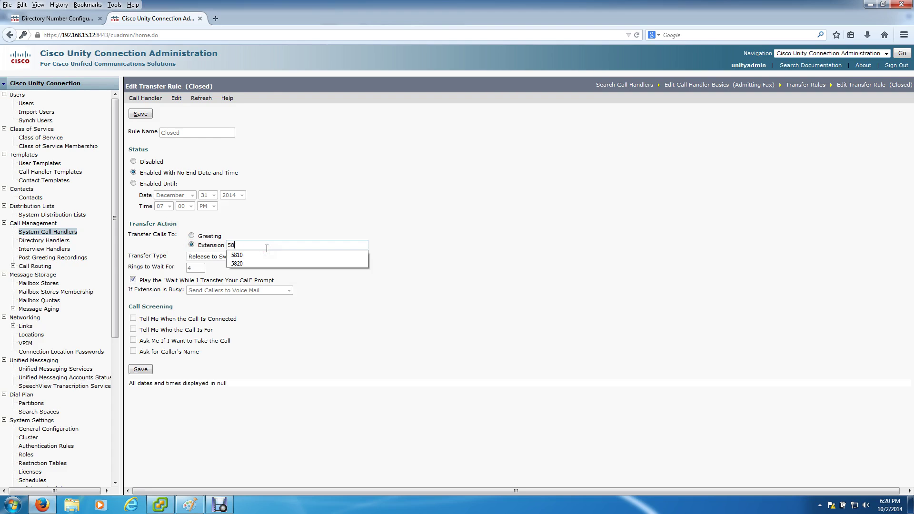
{"action": "type", "text": "20"}
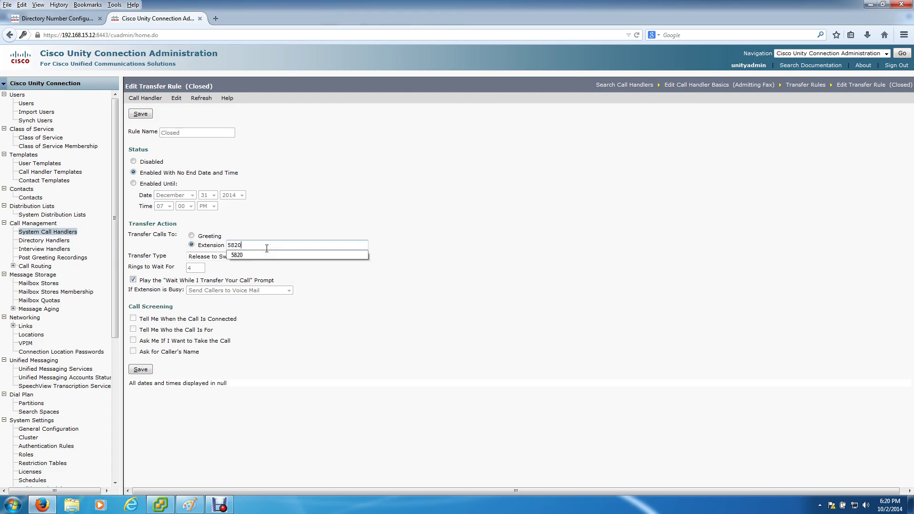
{"action": "left_click", "coordinate": [243, 255]}
{"action": "left_click", "coordinate": [134, 280]}
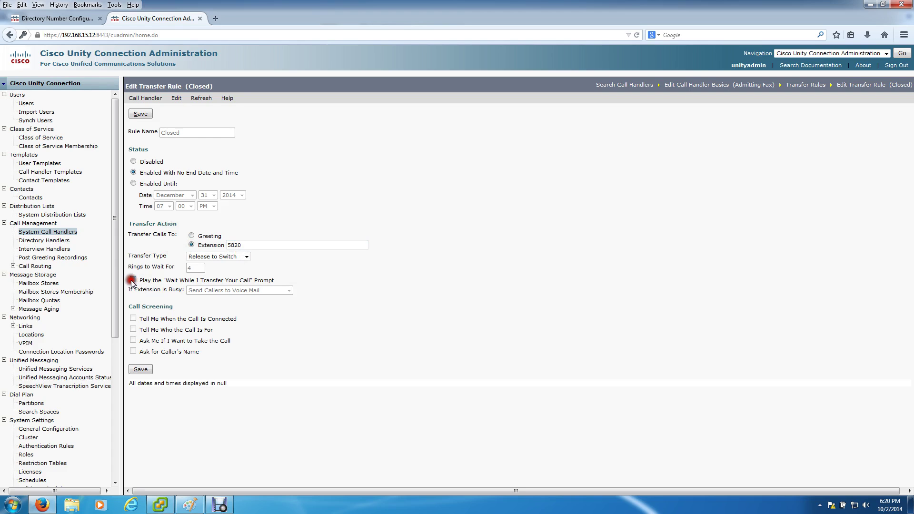
{"action": "left_click", "coordinate": [142, 369]}
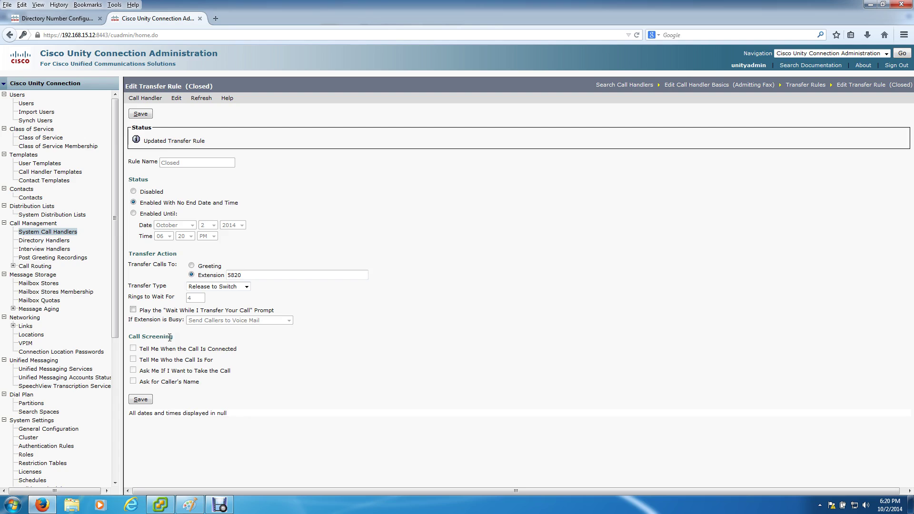
Open the Admitting Fax handler's Standard greeting
{"action": "left_click", "coordinate": [176, 99]}
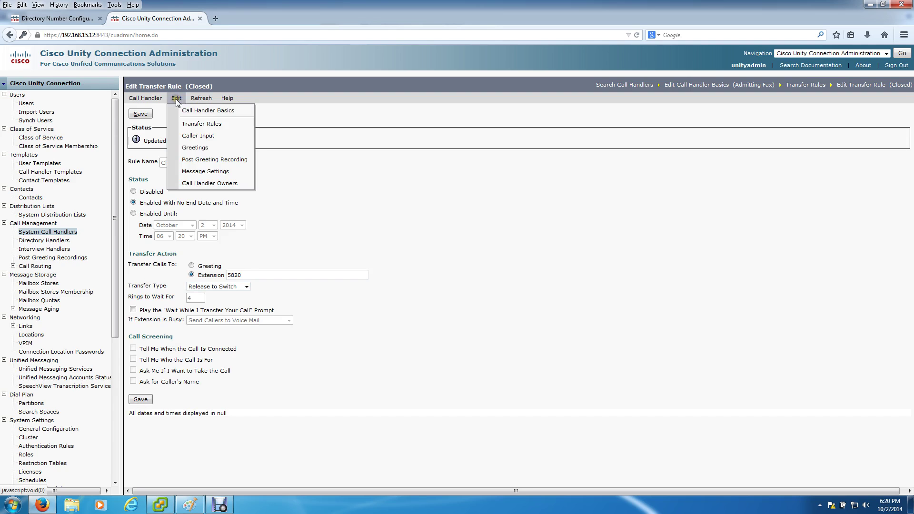
{"action": "left_click", "coordinate": [195, 148]}
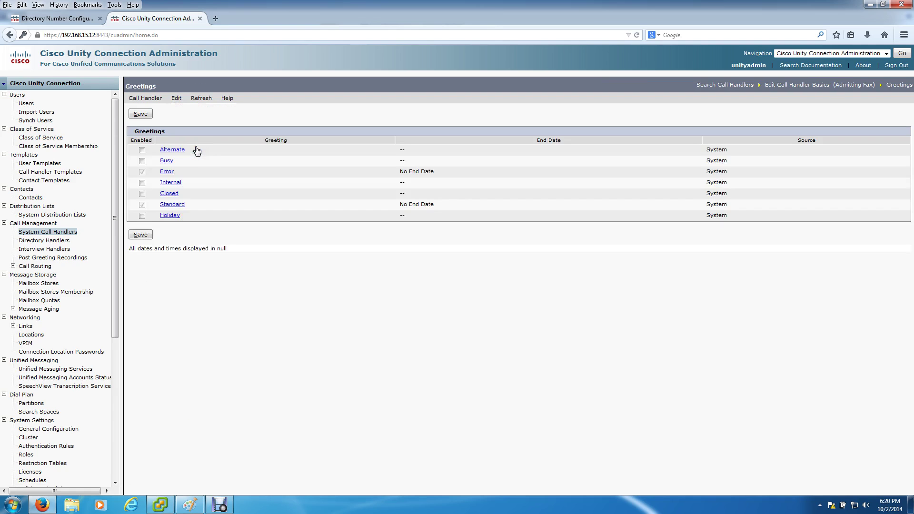
{"action": "left_click", "coordinate": [171, 204]}
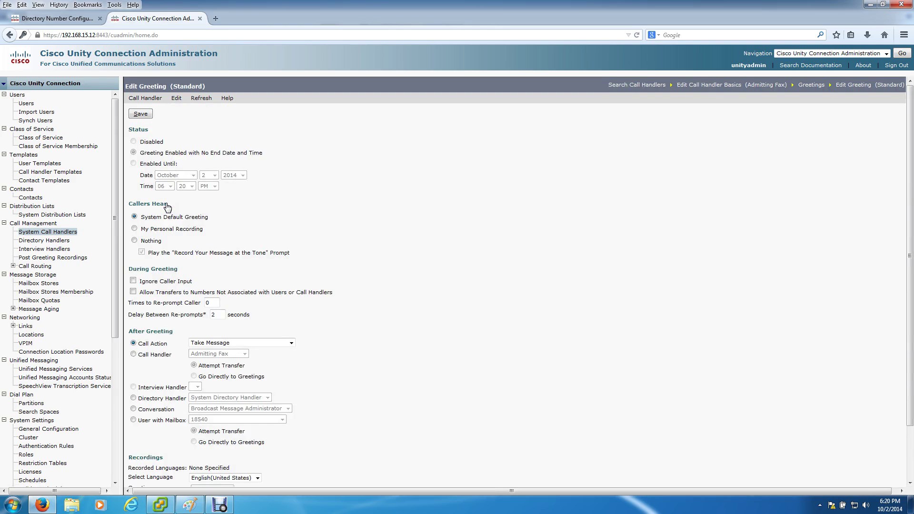
Make callers hear nothing, drop the record prompt, then attempt transfer to Admitting Fax; save
{"action": "left_click", "coordinate": [135, 240]}
{"action": "left_click", "coordinate": [142, 252]}
{"action": "left_click", "coordinate": [148, 243]}
{"action": "left_click", "coordinate": [184, 351]}
{"action": "scroll", "coordinate": [159, 359], "scroll_direction": "down", "scroll_amount": 2}
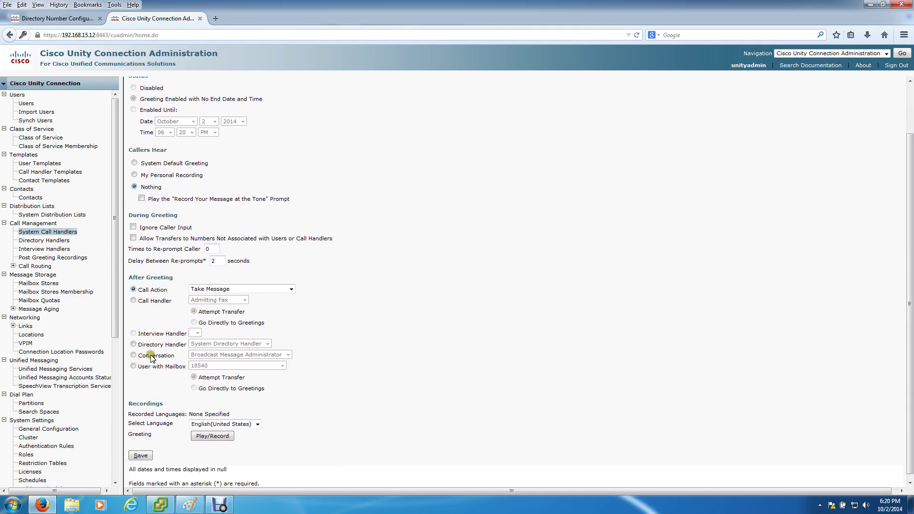
{"action": "left_click", "coordinate": [133, 300]}
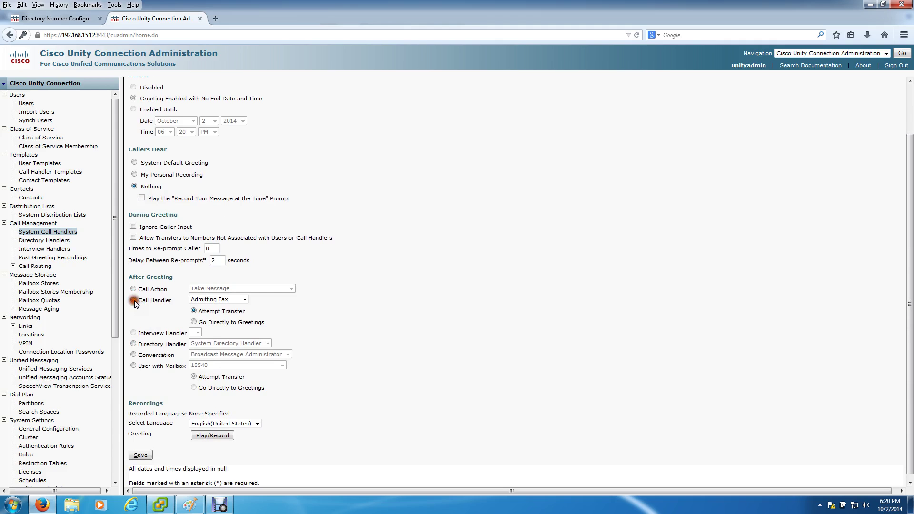
{"action": "left_click", "coordinate": [210, 300]}
{"action": "left_click", "coordinate": [149, 307]}
{"action": "left_click", "coordinate": [141, 455]}
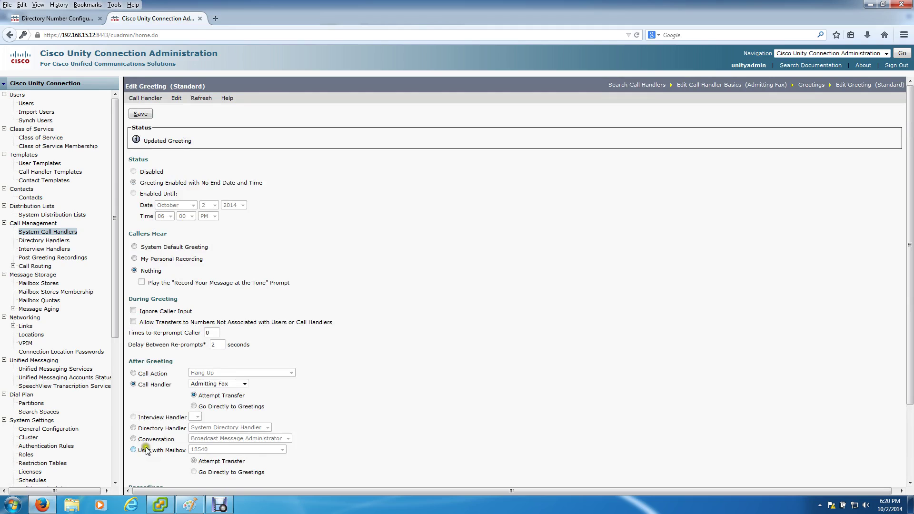
Set the Closed greeting to play nothing with no record prompt, then go to the Admitting Fax call handler
{"action": "left_click", "coordinate": [810, 85]}
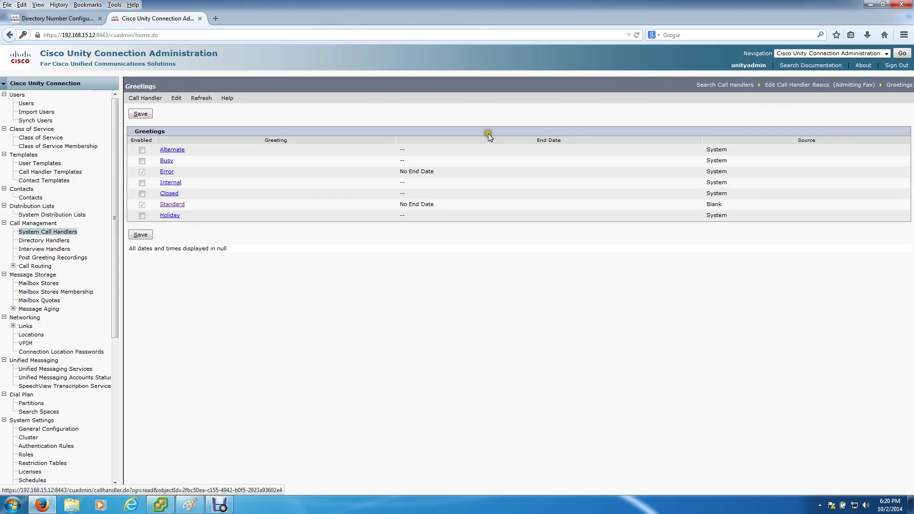
{"action": "left_click", "coordinate": [173, 195]}
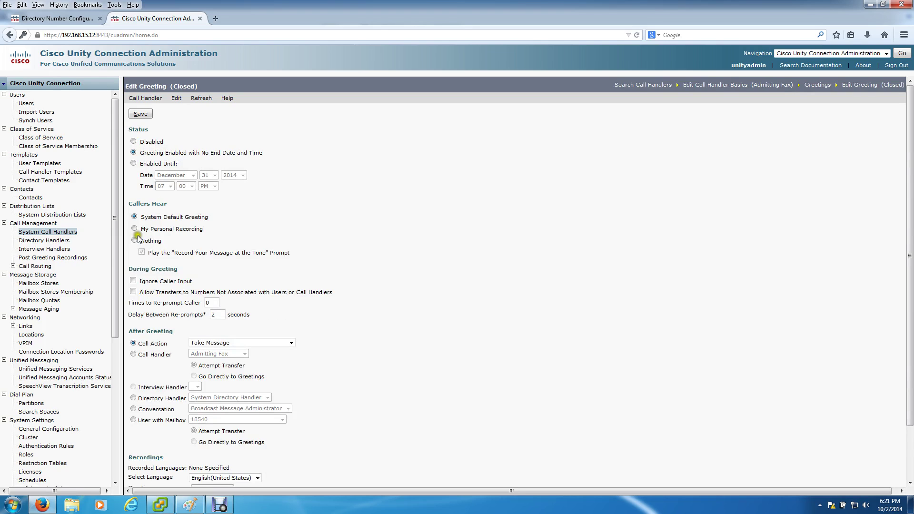
{"action": "left_click", "coordinate": [142, 252]}
{"action": "left_click", "coordinate": [135, 355]}
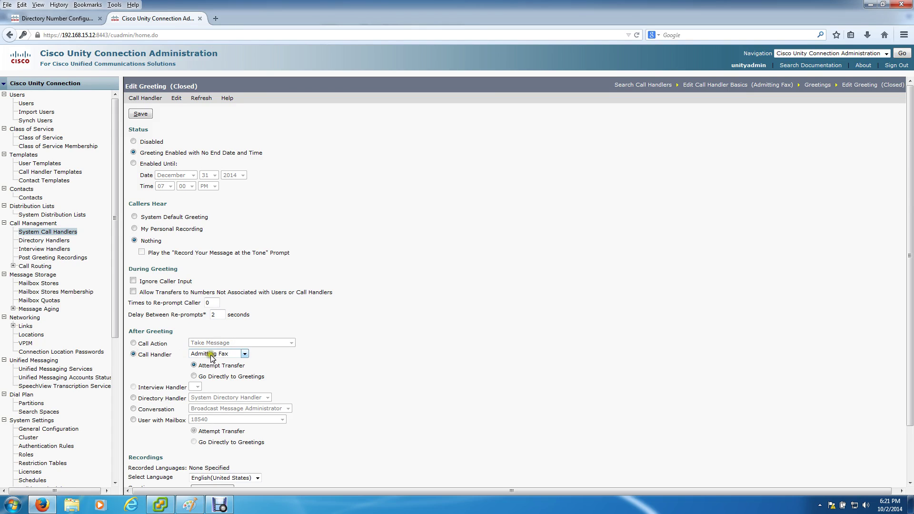
{"action": "scroll", "coordinate": [233, 424], "scroll_direction": "down", "scroll_amount": 3}
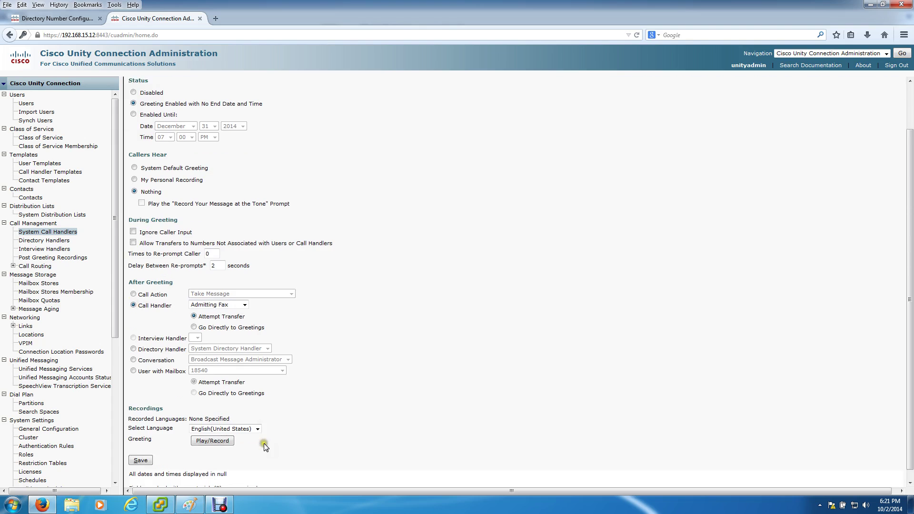
{"action": "left_click", "coordinate": [150, 452]}
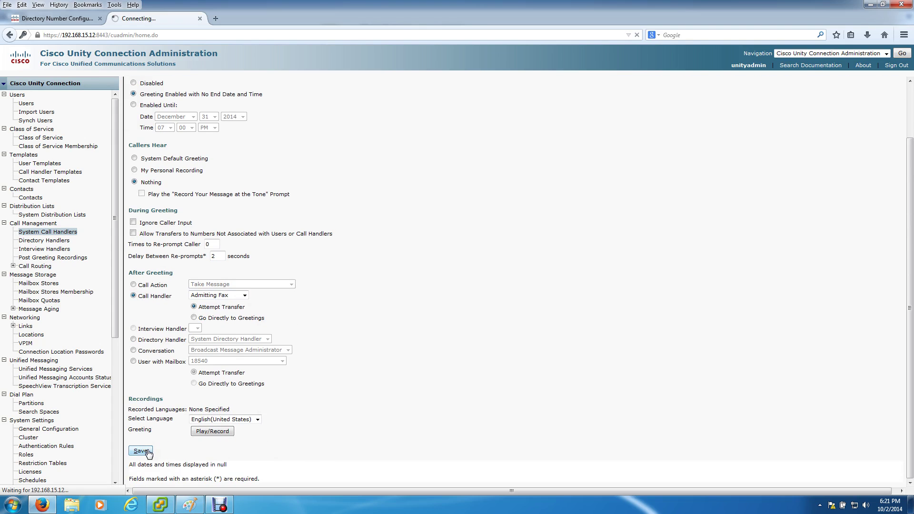
{"action": "scroll", "coordinate": [155, 354], "scroll_direction": "down", "scroll_amount": 3}
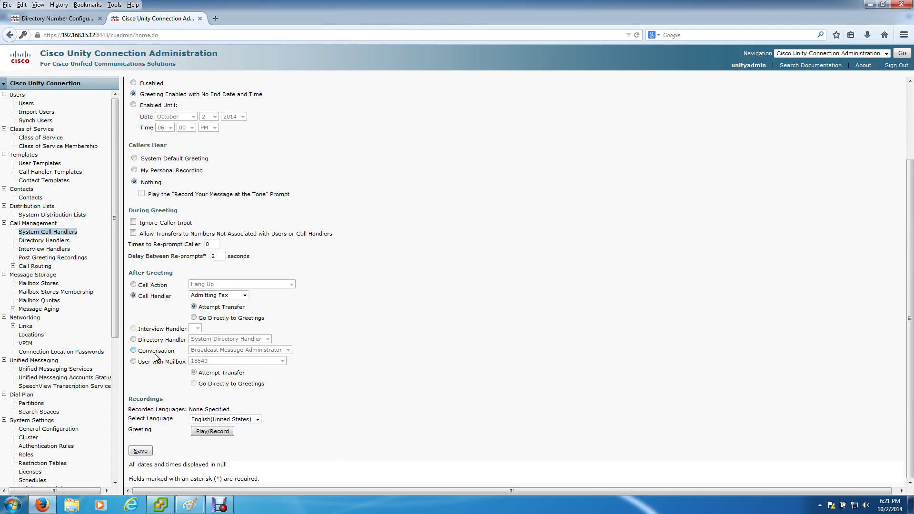
{"action": "left_click", "coordinate": [210, 297]}
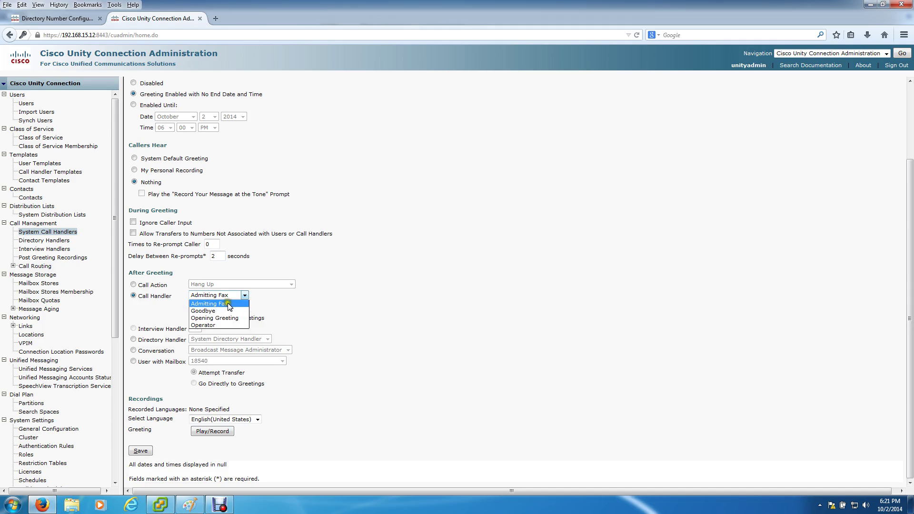
{"action": "left_click", "coordinate": [276, 305]}
Save the Closed greeting and check the active schedule in Admitting Fax's Call Handler Basics
{"action": "key", "text": "alt+shift+s"}
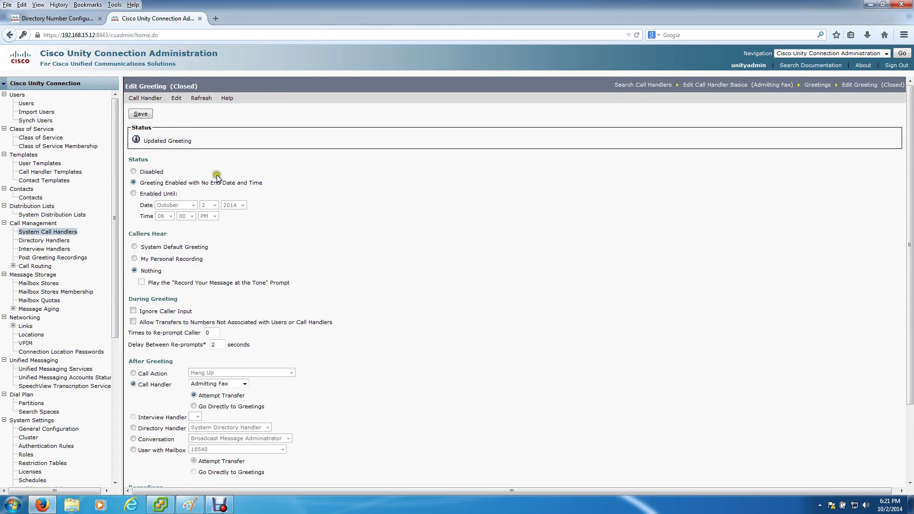
{"action": "left_click", "coordinate": [176, 99]}
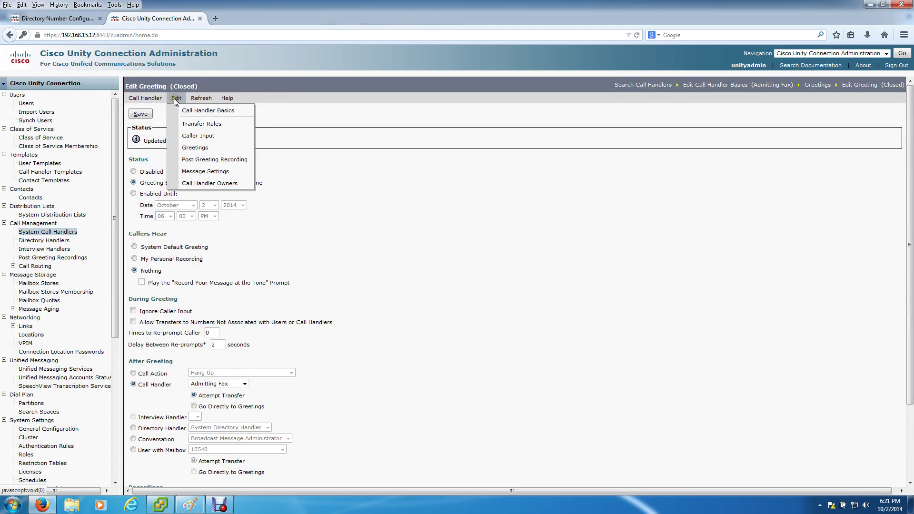
{"action": "left_click", "coordinate": [186, 111]}
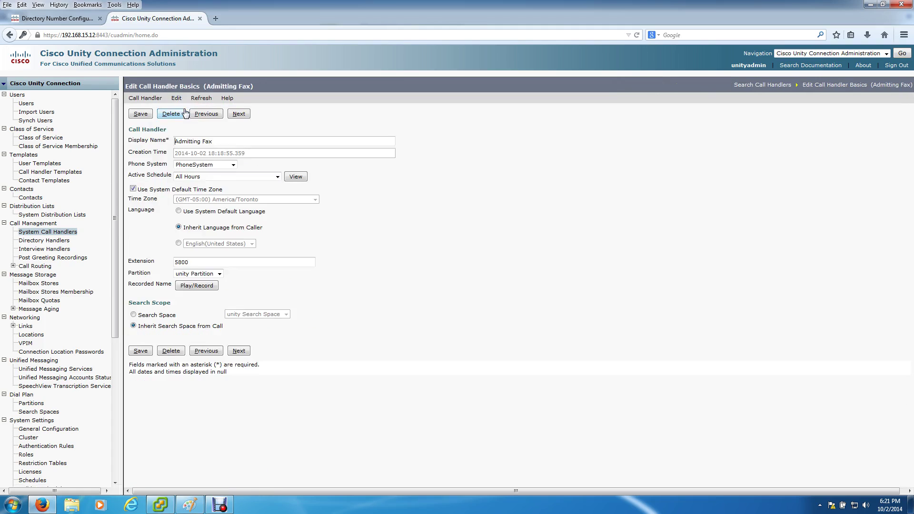
{"action": "left_click", "coordinate": [166, 177]}
{"action": "left_click", "coordinate": [242, 165]}
Open the Schedules list under System Settings and view the Admitting Fax schedule
{"action": "left_click", "coordinate": [113, 176]}
{"action": "left_click_drag", "start_coordinate": [113, 178], "coordinate": [115, 267]}
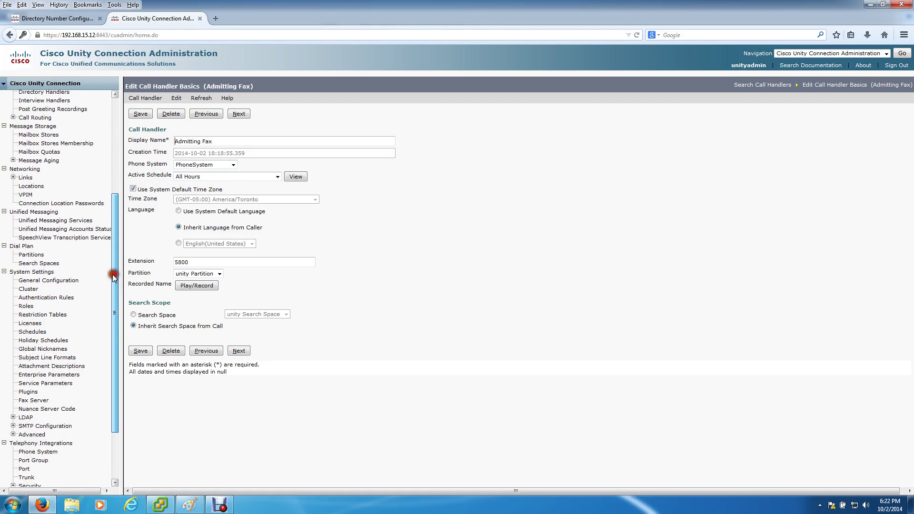
{"action": "left_click", "coordinate": [31, 331]}
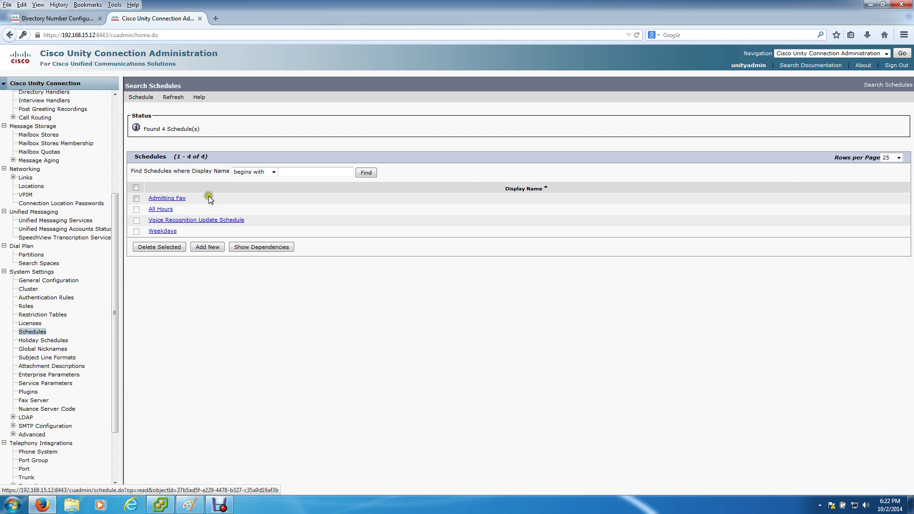
{"action": "left_click", "coordinate": [178, 199]}
Create a new schedule with display name AdmittingFax and save it
{"action": "left_click", "coordinate": [210, 249]}
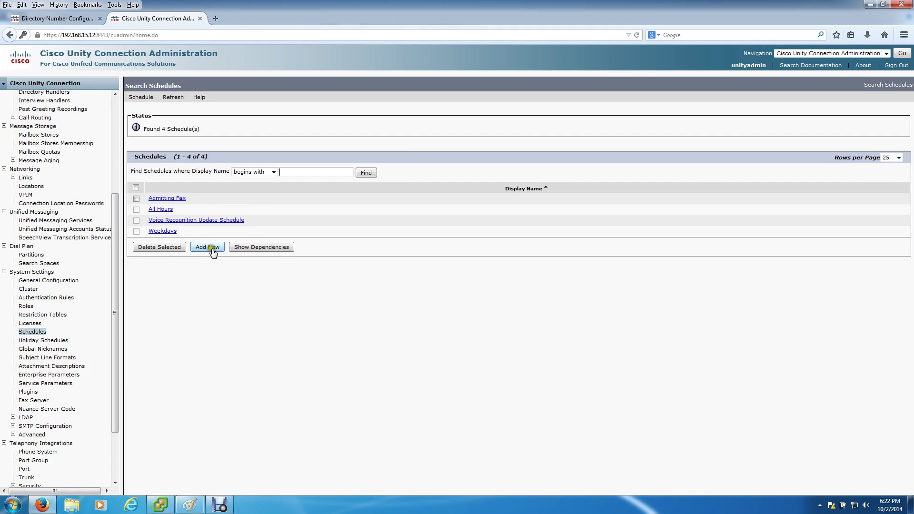
{"action": "left_click", "coordinate": [201, 141]}
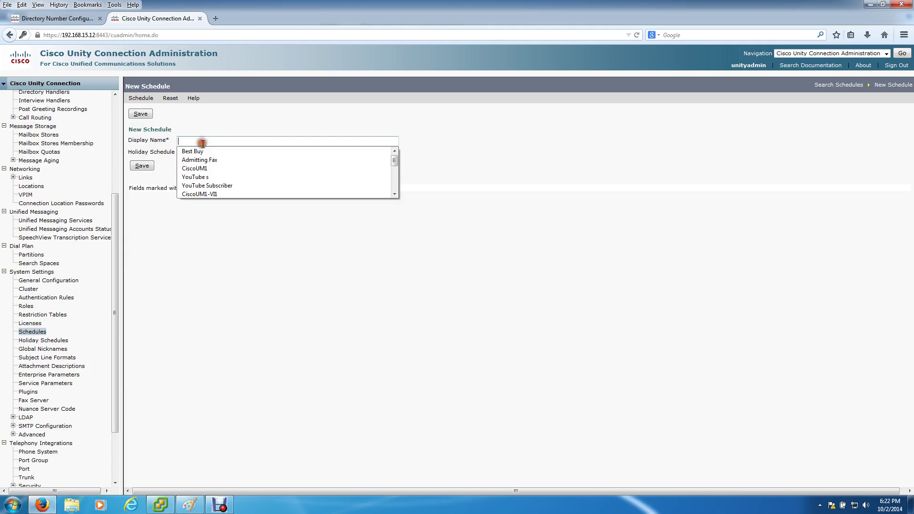
{"action": "type", "text": "Admitt"}
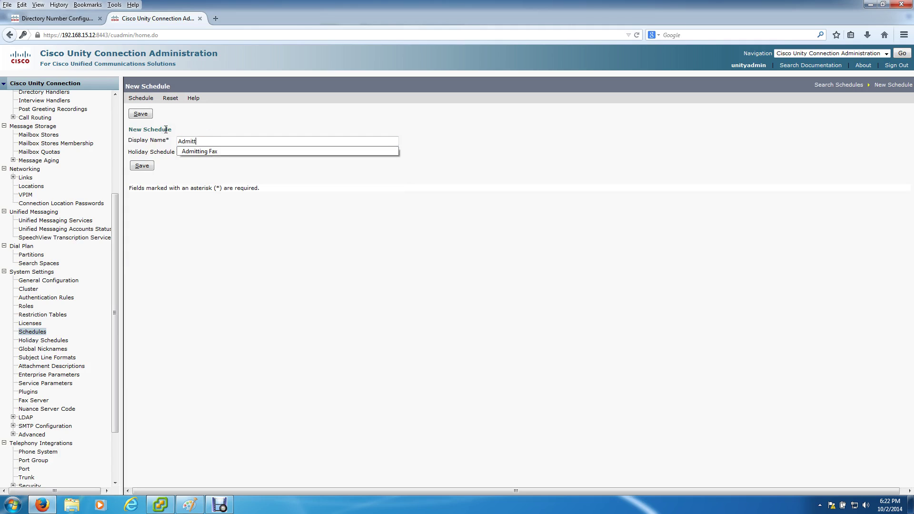
{"action": "type", "text": "ingFax"}
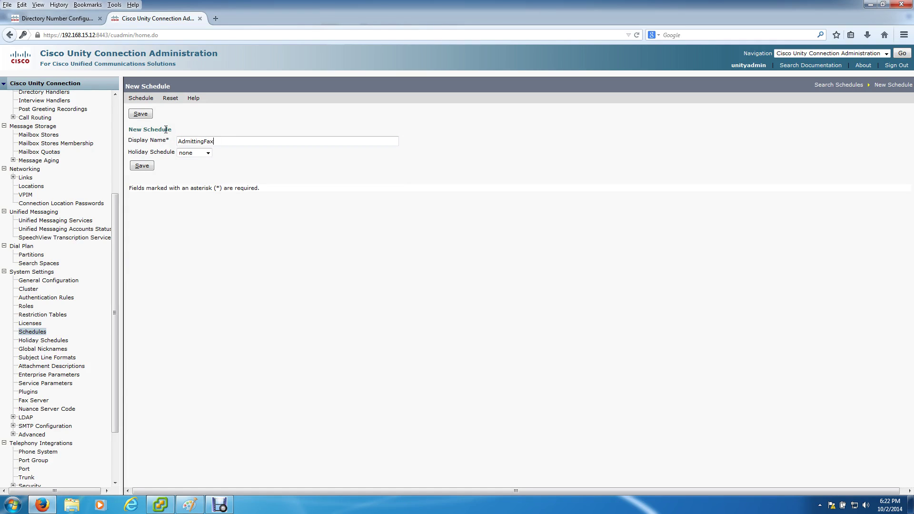
{"action": "left_click", "coordinate": [148, 167]}
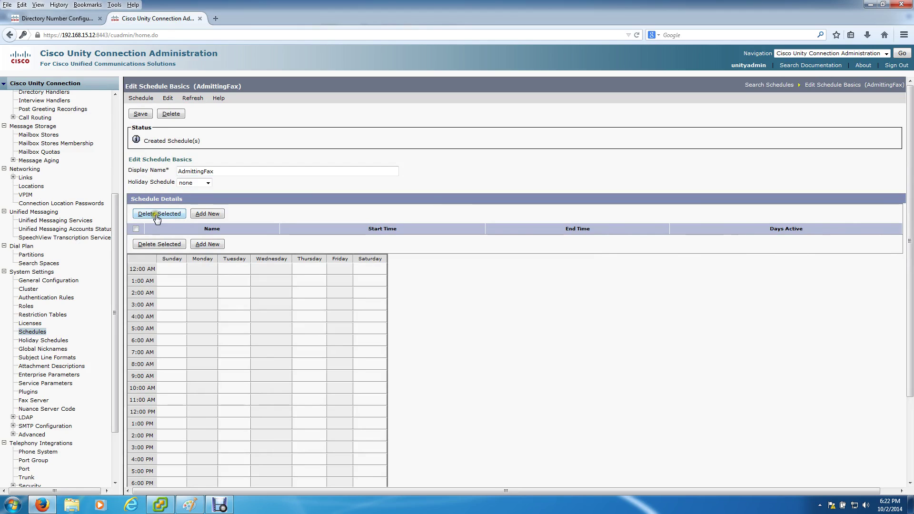
Add a new schedule detail that is active on weekdays, Monday through Friday
{"action": "left_click", "coordinate": [199, 218]}
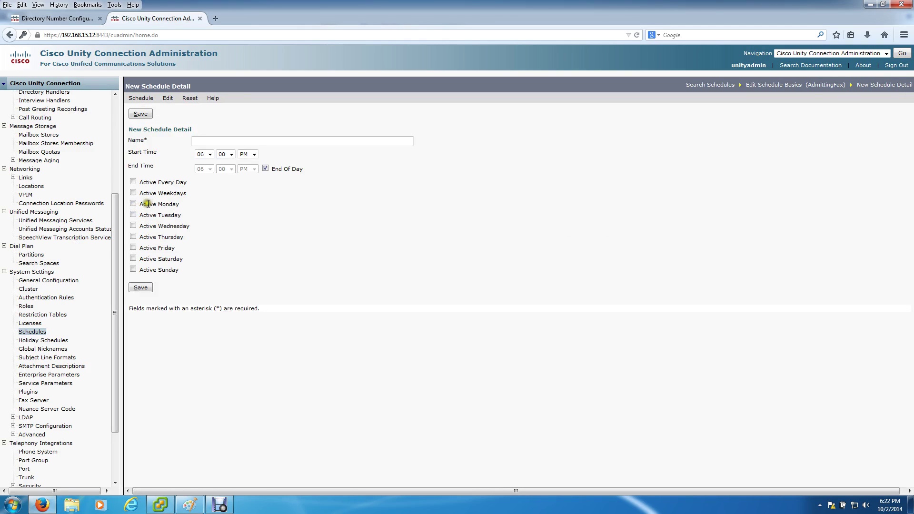
{"action": "left_click", "coordinate": [134, 193]}
{"action": "left_click", "coordinate": [202, 156]}
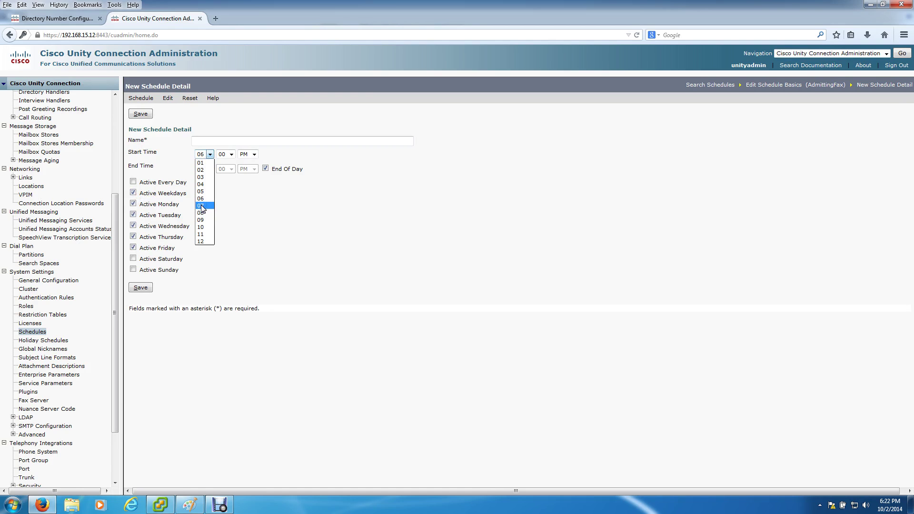
{"action": "left_click", "coordinate": [190, 504]}
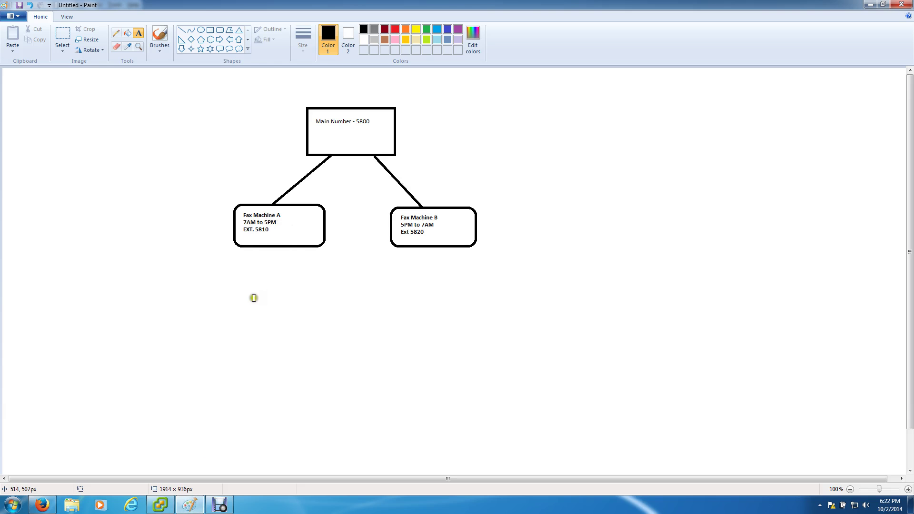
{"action": "mouse_move", "coordinate": [200, 504]}
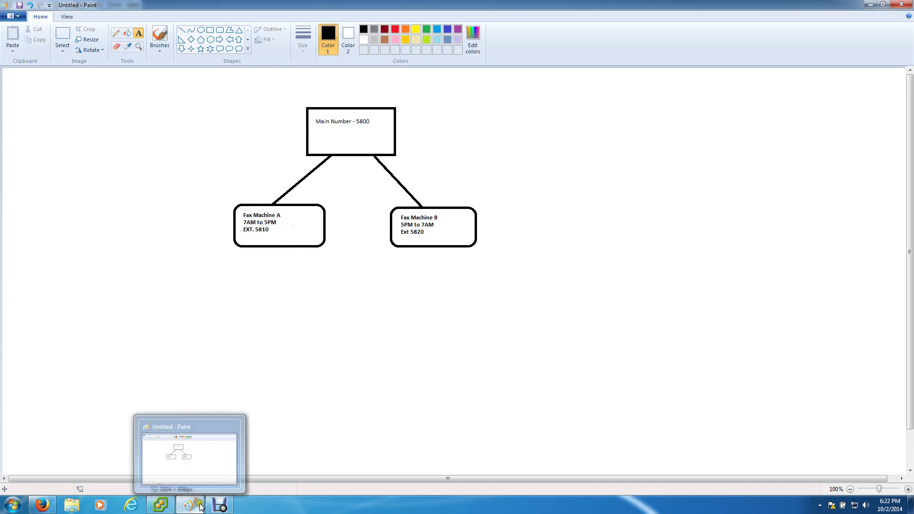
{"action": "left_click", "coordinate": [52, 481]}
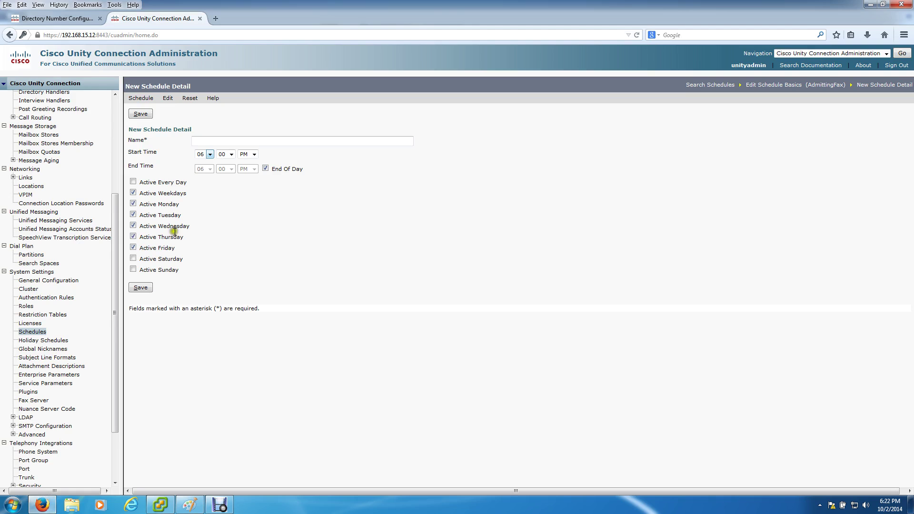
Set the detail to run from 07:00 AM to 05:00 PM instead of to end of day
{"action": "left_click", "coordinate": [209, 155]}
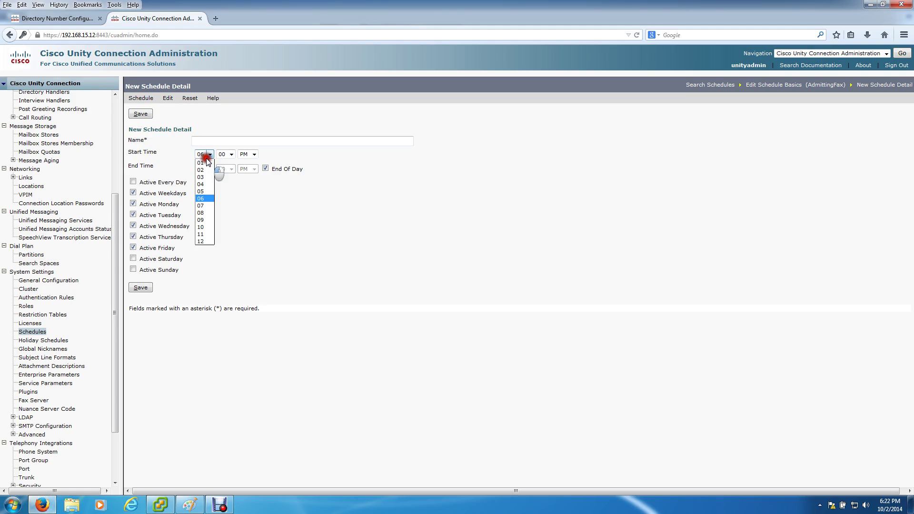
{"action": "left_click", "coordinate": [201, 208]}
{"action": "left_click", "coordinate": [254, 154]}
{"action": "left_click", "coordinate": [250, 165]}
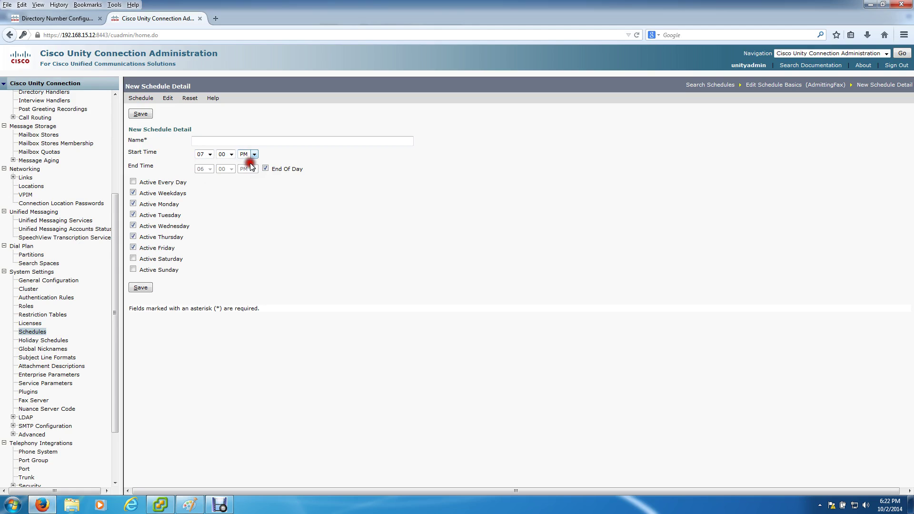
{"action": "left_click", "coordinate": [265, 168]}
{"action": "left_click", "coordinate": [210, 169]}
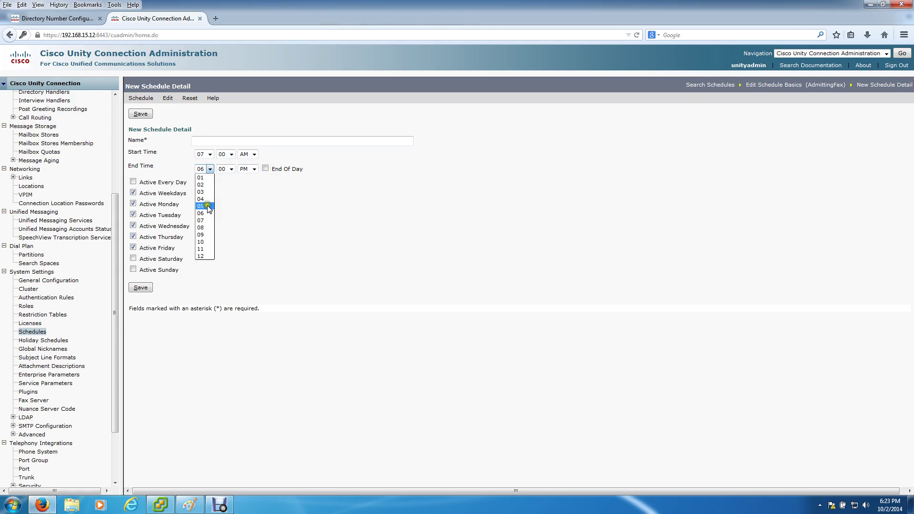
{"action": "left_click", "coordinate": [203, 206]}
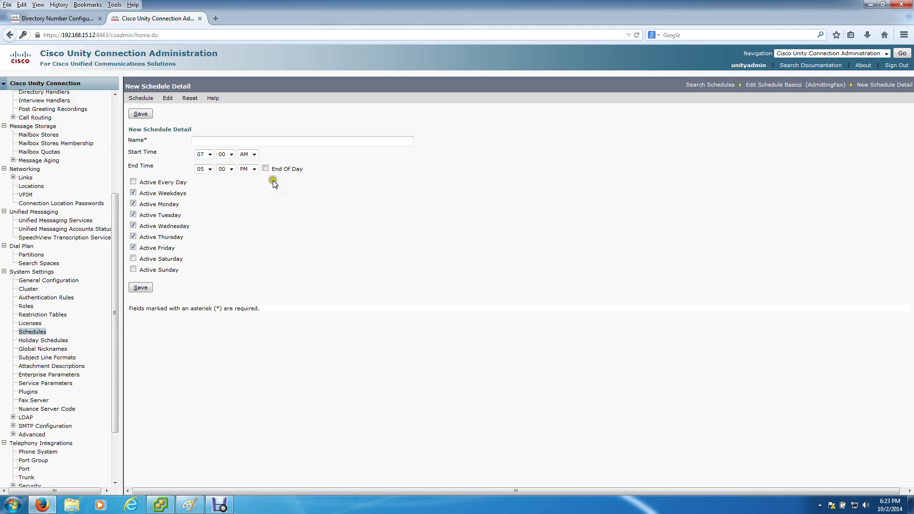
{"action": "left_click", "coordinate": [150, 295]}
Name the detail 'AdmittingFax Hours', save it, and return to the Schedules list
{"action": "left_click", "coordinate": [219, 173]}
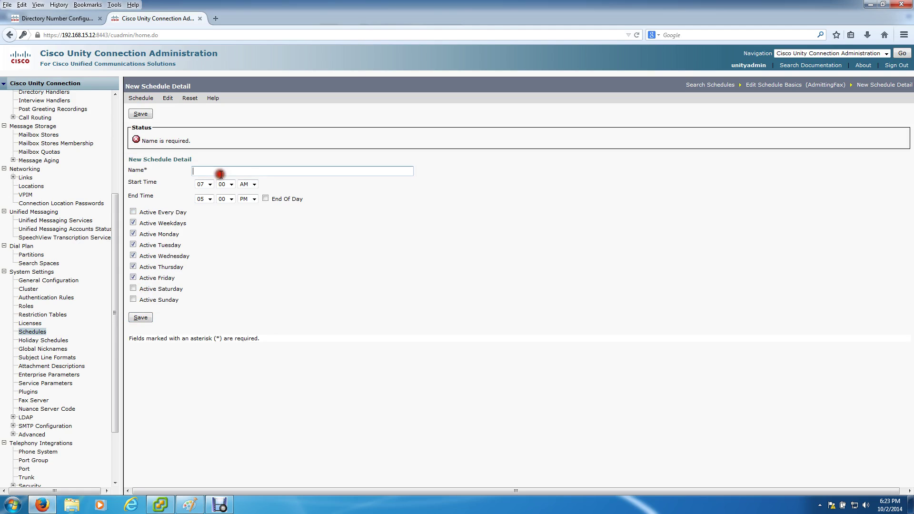
{"action": "type", "text": "AdmittingFax Hours"}
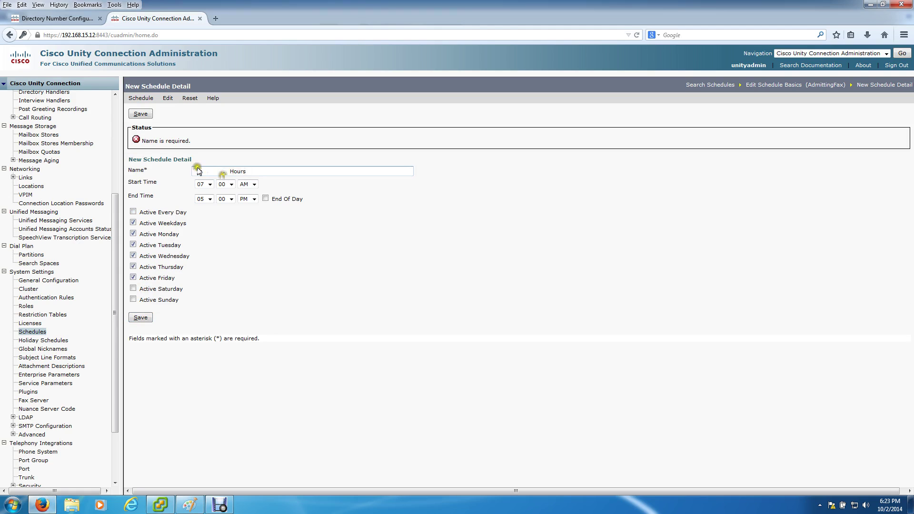
{"action": "left_click", "coordinate": [139, 317]}
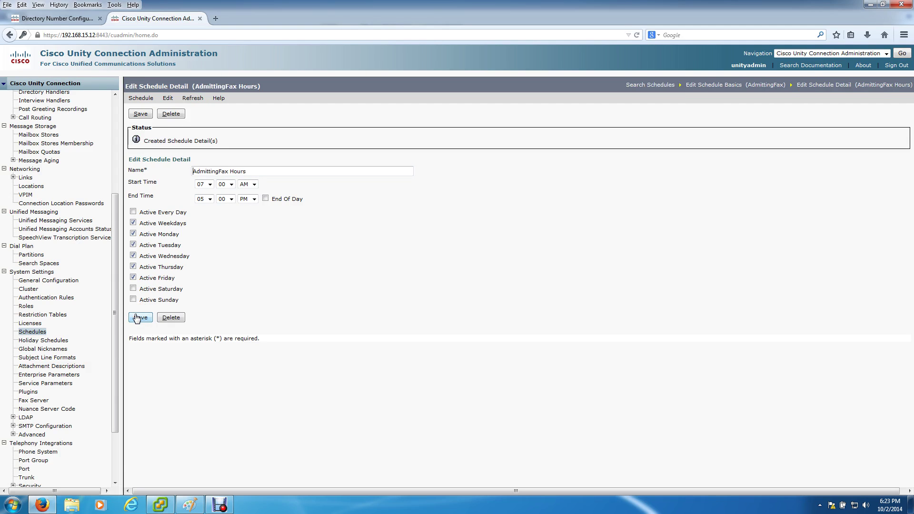
{"action": "left_click", "coordinate": [40, 331]}
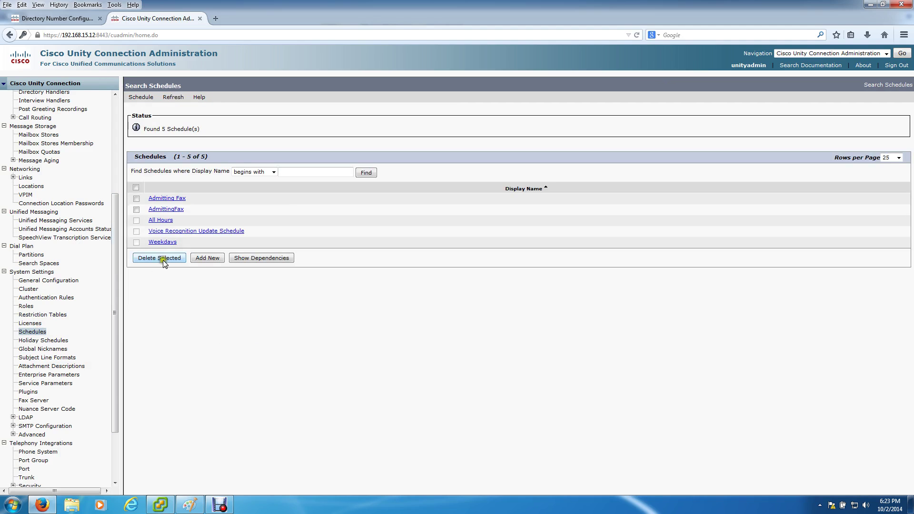
Review the Admitting Fax schedule and then the new AdmittingFax schedule for comparison
{"action": "left_click", "coordinate": [176, 198]}
{"action": "scroll", "coordinate": [174, 255], "scroll_direction": "down", "scroll_amount": 3}
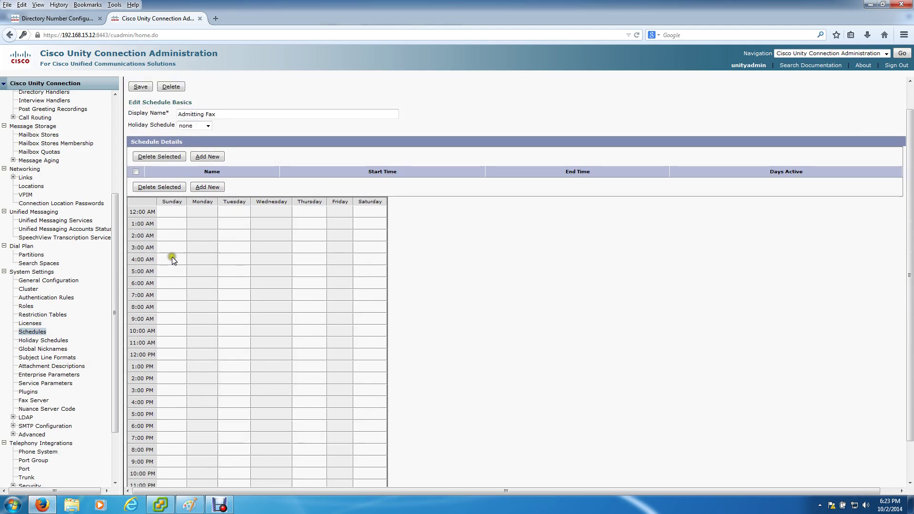
{"action": "scroll", "coordinate": [154, 209], "scroll_direction": "up", "scroll_amount": 2}
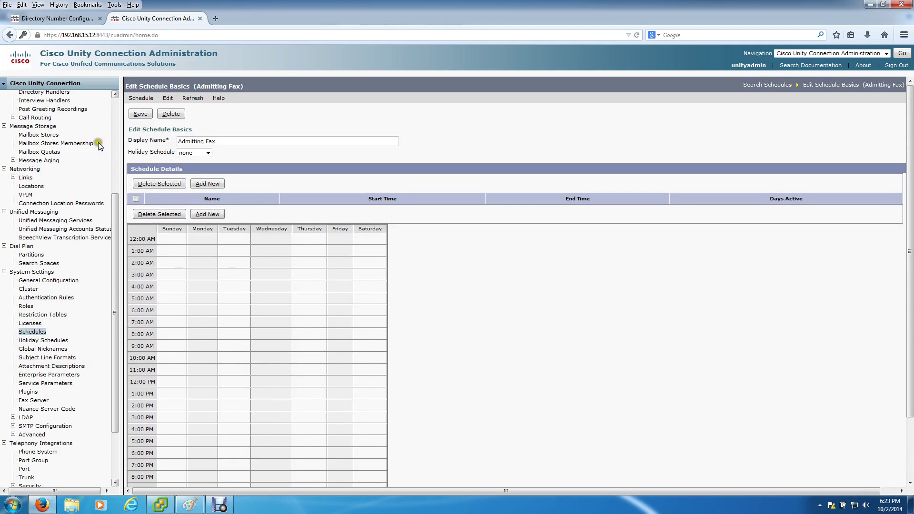
{"action": "left_click", "coordinate": [10, 35]}
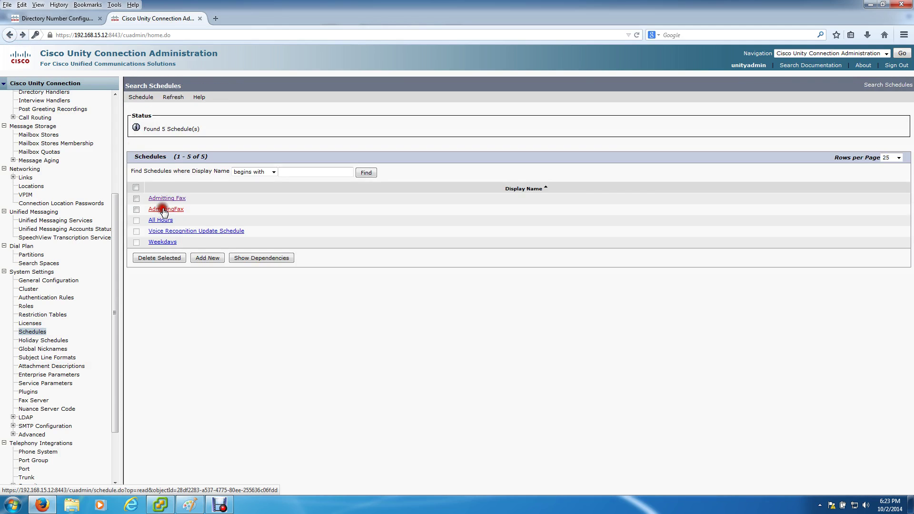
{"action": "left_click", "coordinate": [165, 209]}
{"action": "scroll", "coordinate": [207, 367], "scroll_direction": "down", "scroll_amount": 3}
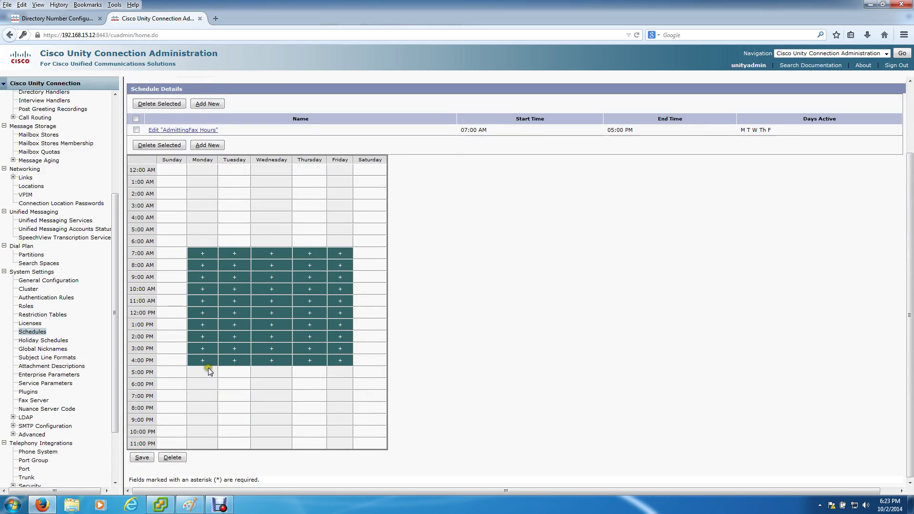
{"action": "scroll", "coordinate": [178, 374], "scroll_direction": "up", "scroll_amount": 3}
{"action": "scroll", "coordinate": [71, 228], "scroll_direction": "up", "scroll_amount": 4}
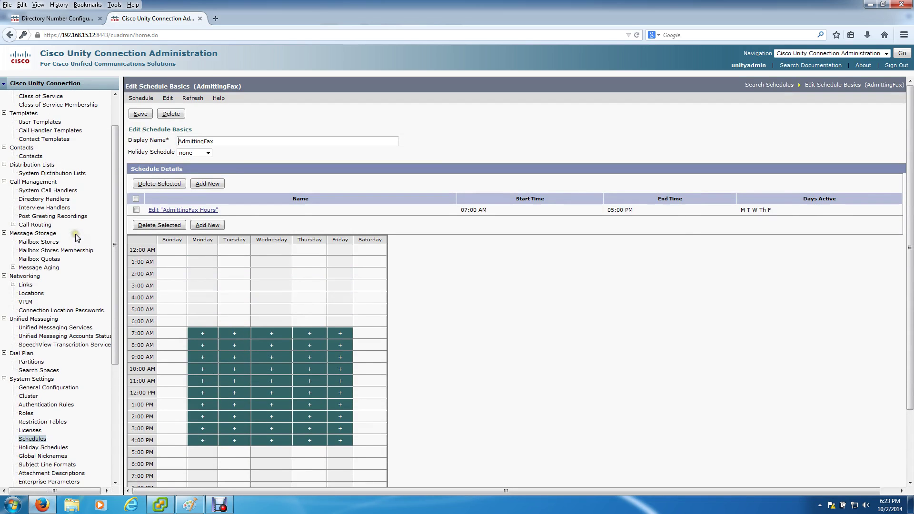
View the All Hours schedule currently active on the Admitting Fax call handler
{"action": "left_click", "coordinate": [60, 190]}
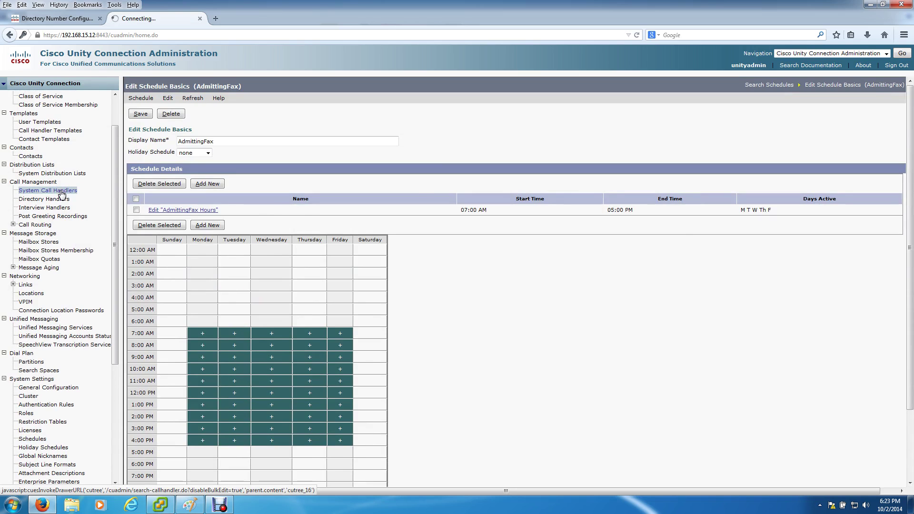
{"action": "left_click", "coordinate": [169, 226]}
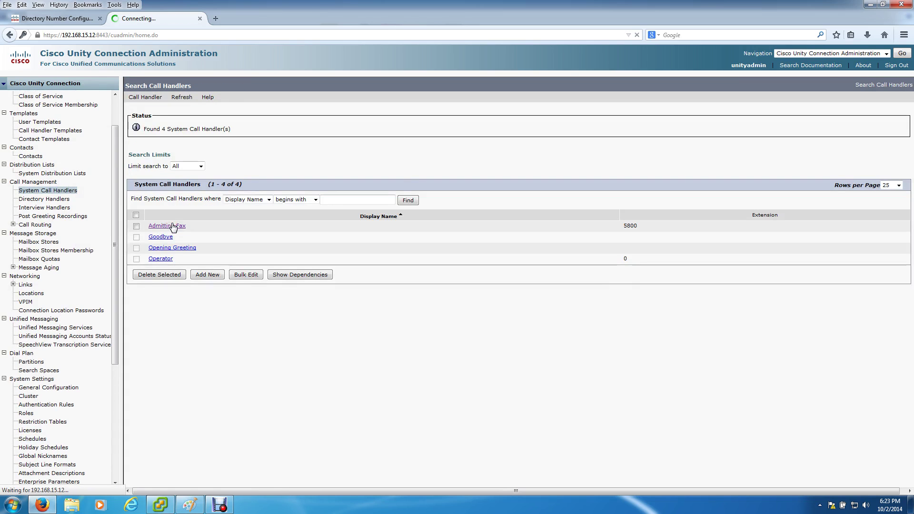
{"action": "left_click", "coordinate": [290, 177]}
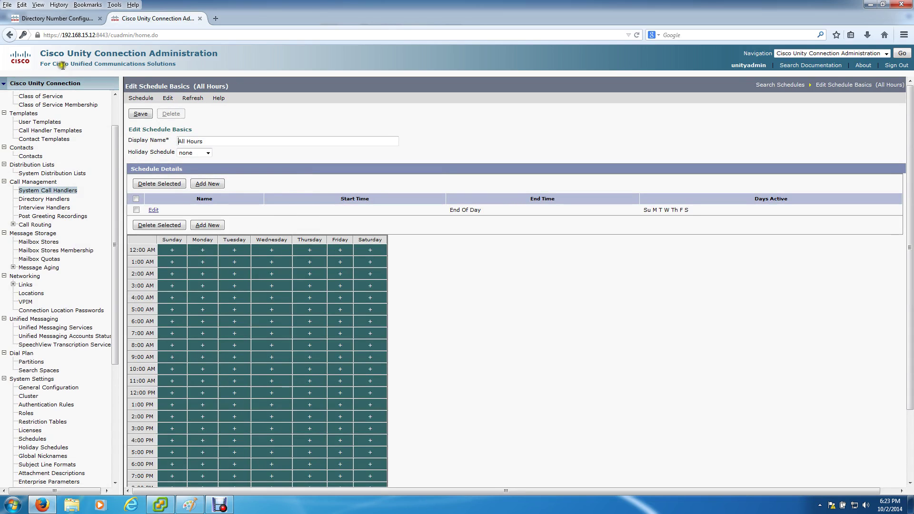
Choose AdmittingFax as the Admitting Fax handler's active schedule and save the change
{"action": "left_click", "coordinate": [8, 36]}
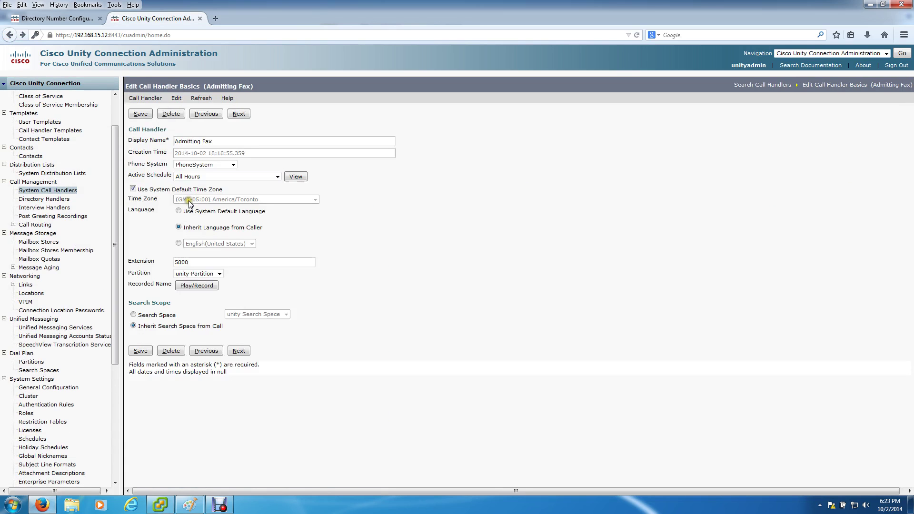
{"action": "left_click", "coordinate": [214, 179]}
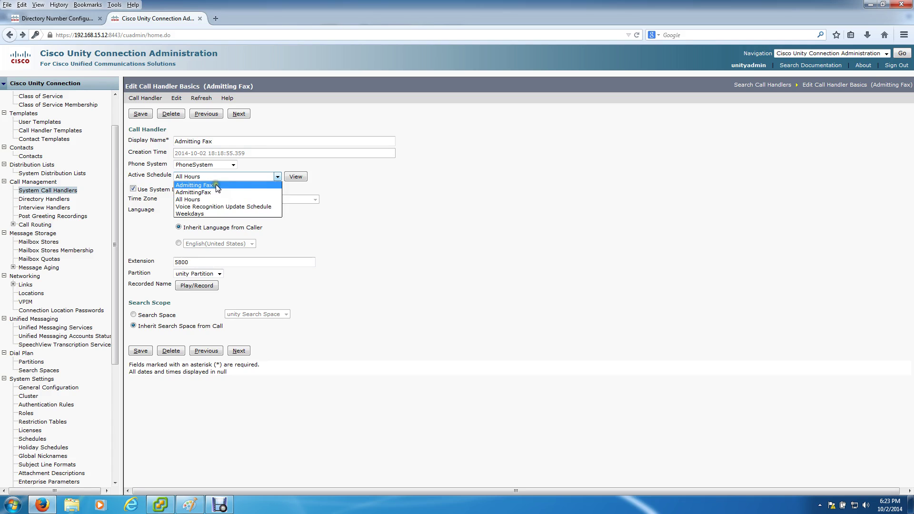
{"action": "left_click", "coordinate": [212, 193]}
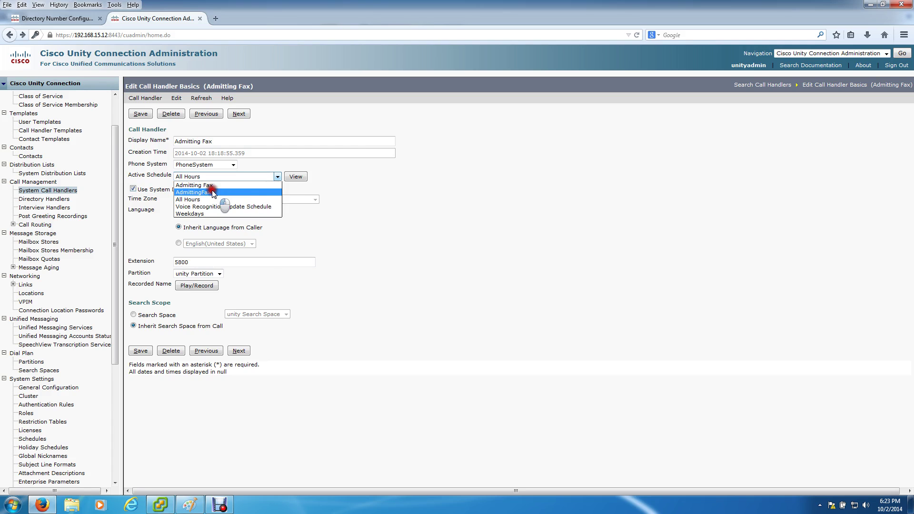
{"action": "left_click", "coordinate": [144, 115]}
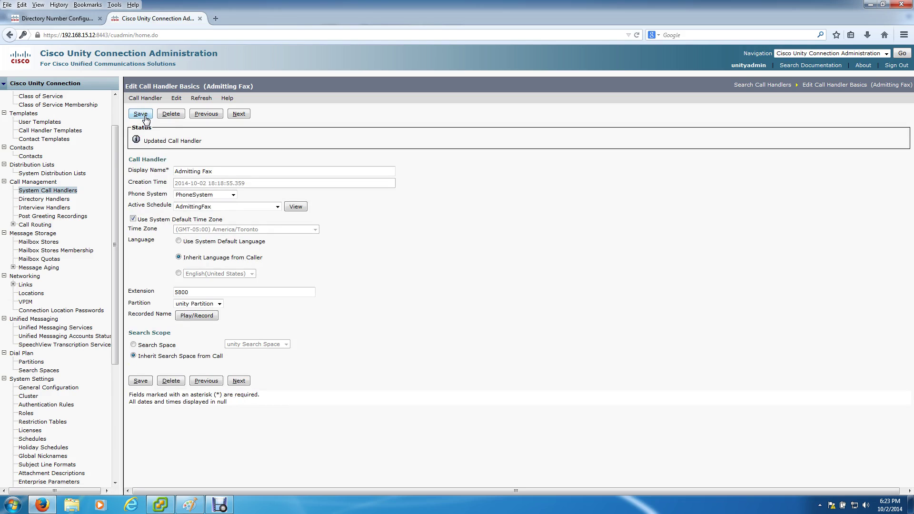
{"action": "left_click", "coordinate": [153, 291]}
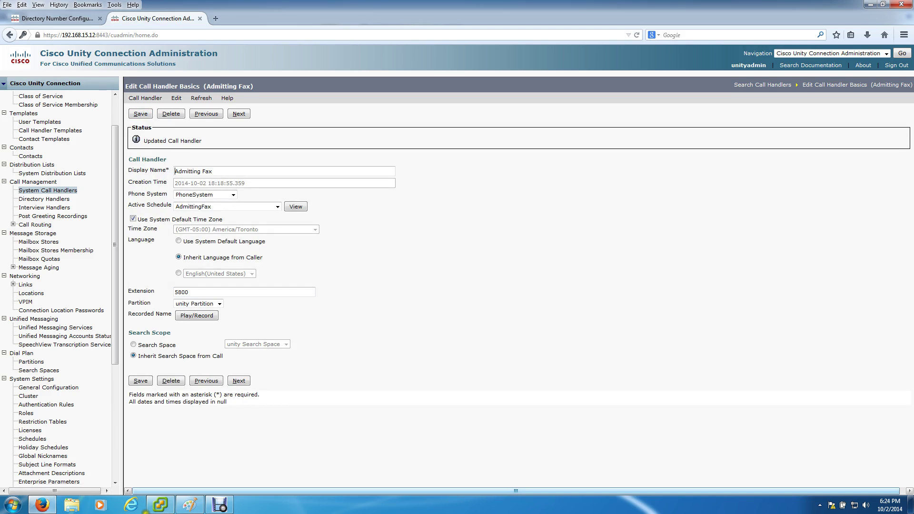
View the assigned AdmittingFax schedule with its Monday–Friday 7:00 AM–5:00 PM block
{"action": "left_click", "coordinate": [294, 206]}
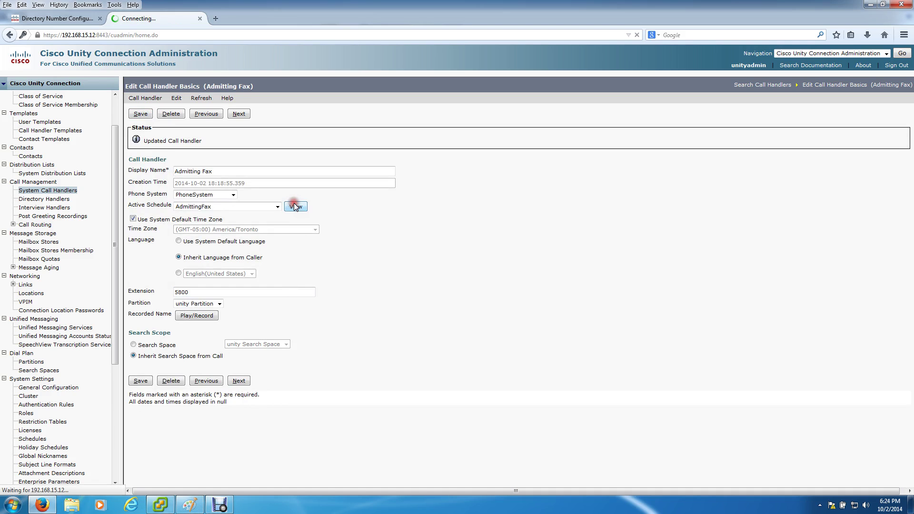